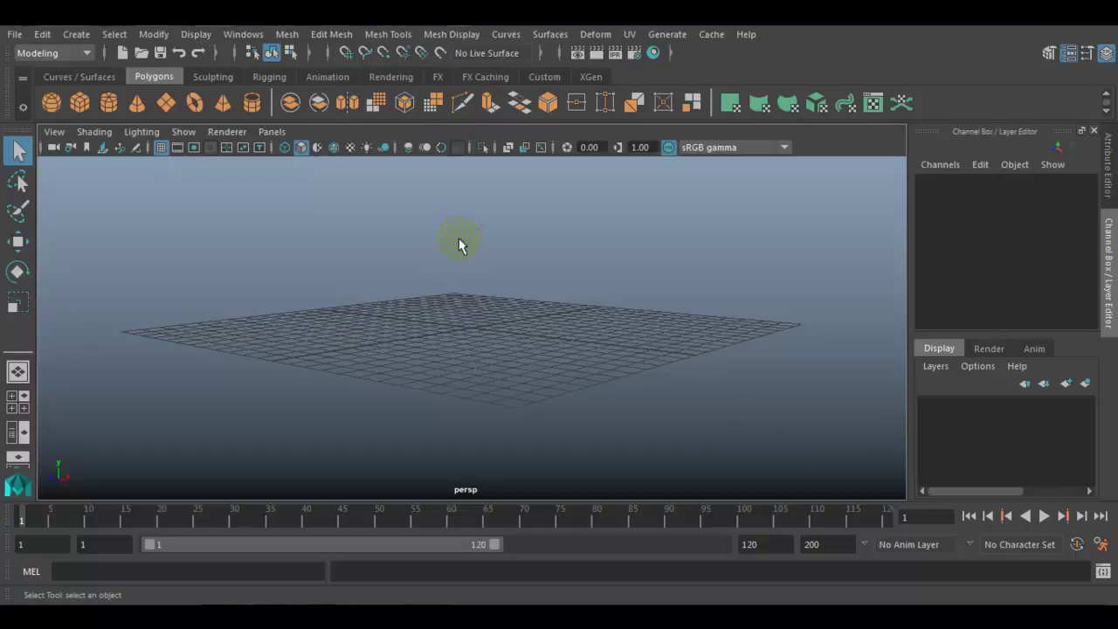
Tilt the perspective view down onto the empty ground grid
{"action": "left_click_drag", "start_coordinate": [452, 268], "coordinate": [536, 357], "text": "alt"}
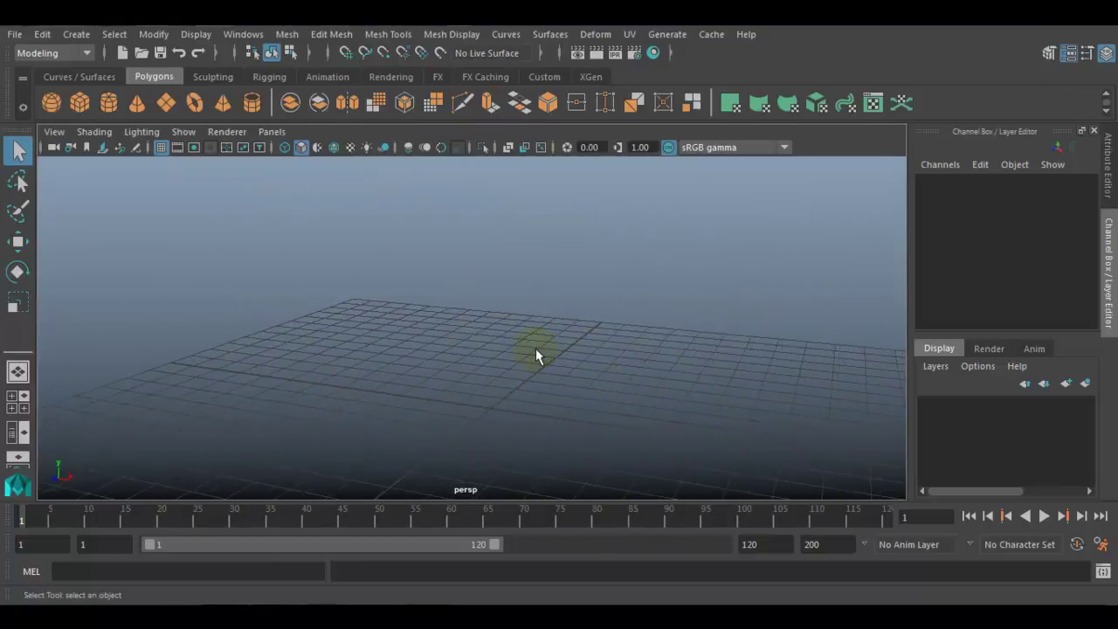
Create a polygon sphere, lift it up along Y, and frame it in front view
{"action": "left_click", "coordinate": [51, 102]}
{"action": "key", "text": "w"}
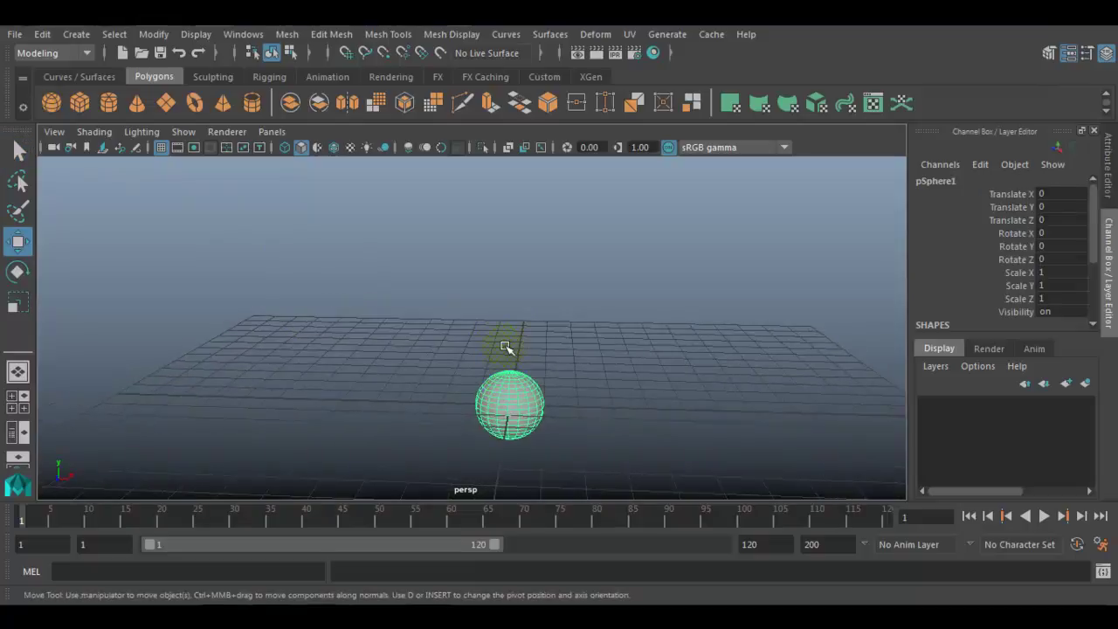
{"action": "left_click_drag", "start_coordinate": [516, 322], "coordinate": [529, 237]}
{"action": "key", "text": "space"}
{"action": "left_click_drag", "start_coordinate": [524, 300], "coordinate": [579, 311]}
{"action": "key", "text": "f"}
Scale the sphere uniformly to 2.002 and set axis and height subdivisions to 8
{"action": "key", "text": "r"}
{"action": "scroll", "coordinate": [936, 283], "scroll_direction": "down", "scroll_amount": 3}
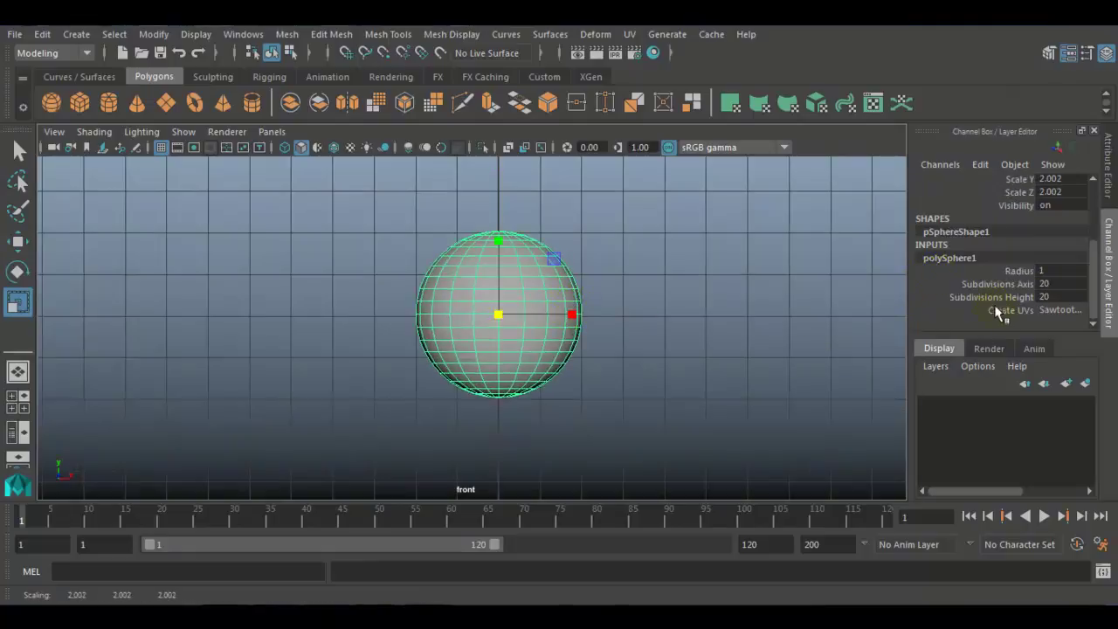
{"action": "left_click_drag", "start_coordinate": [1062, 284], "coordinate": [1062, 299]}
{"action": "left_click", "coordinate": [1062, 297]}
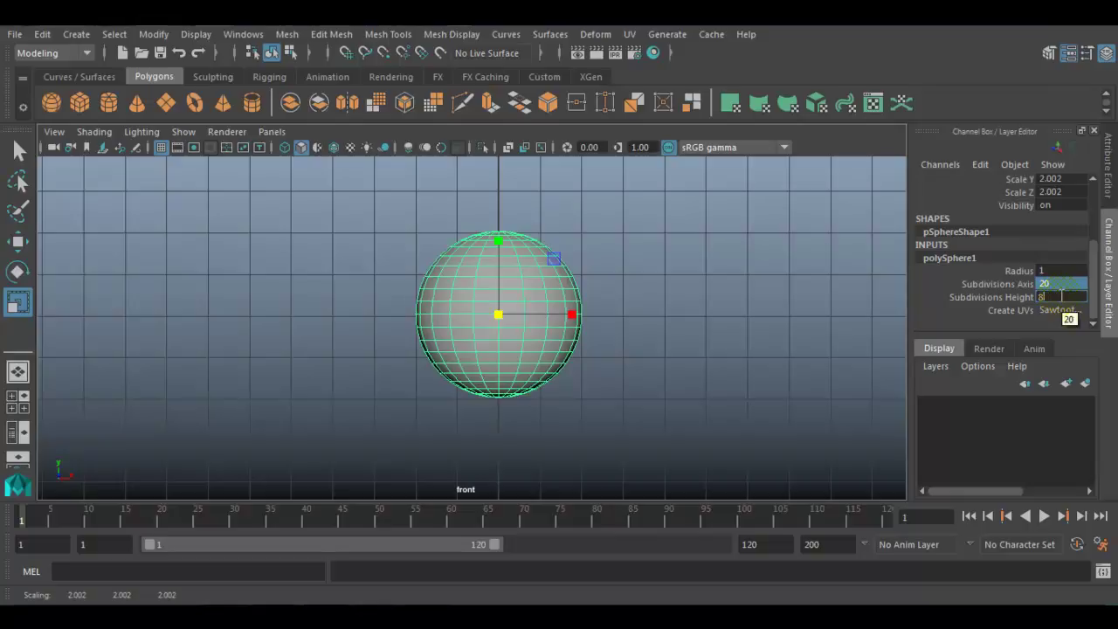
{"action": "key", "text": "Return"}
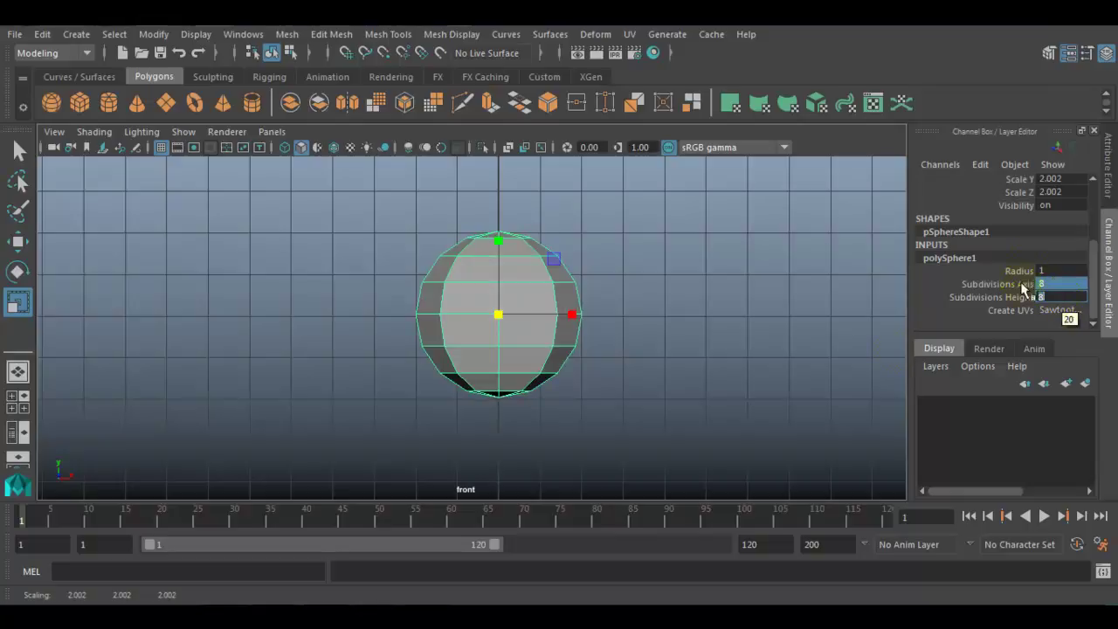
{"action": "left_click", "coordinate": [562, 291]}
Select the sphere's upper faces in face mode and delete them
{"action": "right_click", "coordinate": [562, 291]}
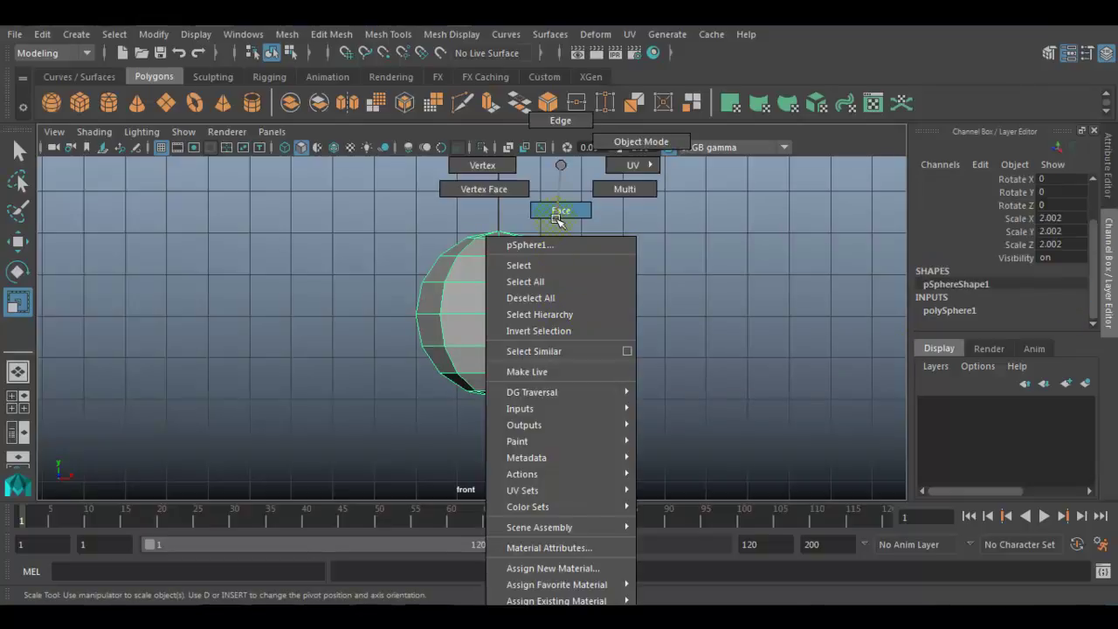
{"action": "left_click", "coordinate": [401, 218]}
{"action": "left_click_drag", "start_coordinate": [379, 210], "coordinate": [664, 299]}
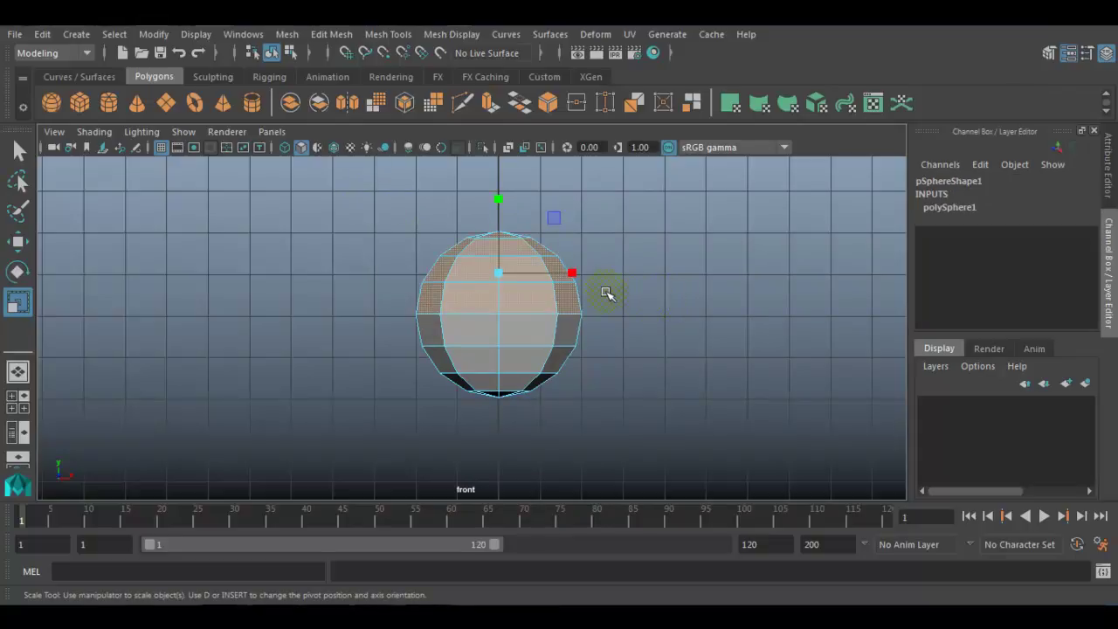
{"action": "key", "text": "Delete"}
Squash the remaining bowl along Y into a wide, shallow dish and select its faces
{"action": "key", "text": "space"}
{"action": "key", "text": "space"}
{"action": "left_click_drag", "start_coordinate": [390, 242], "coordinate": [636, 378]}
{"action": "left_click_drag", "start_coordinate": [508, 265], "coordinate": [507, 307]}
{"action": "left_click_drag", "start_coordinate": [515, 376], "coordinate": [638, 333], "text": "alt"}
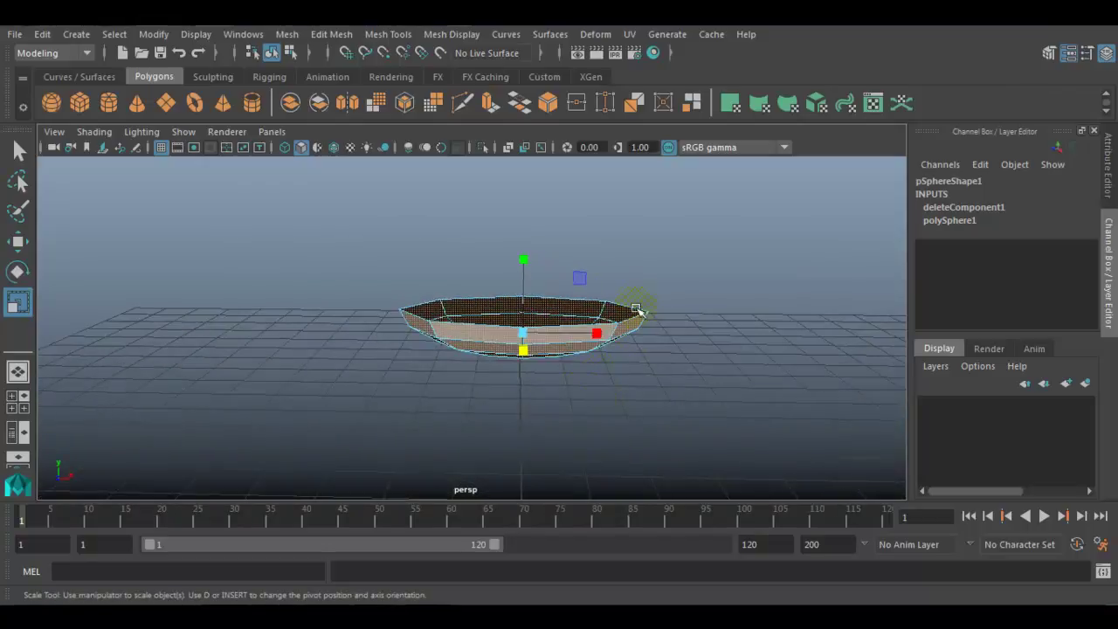
{"action": "left_click_drag", "start_coordinate": [683, 233], "coordinate": [336, 446]}
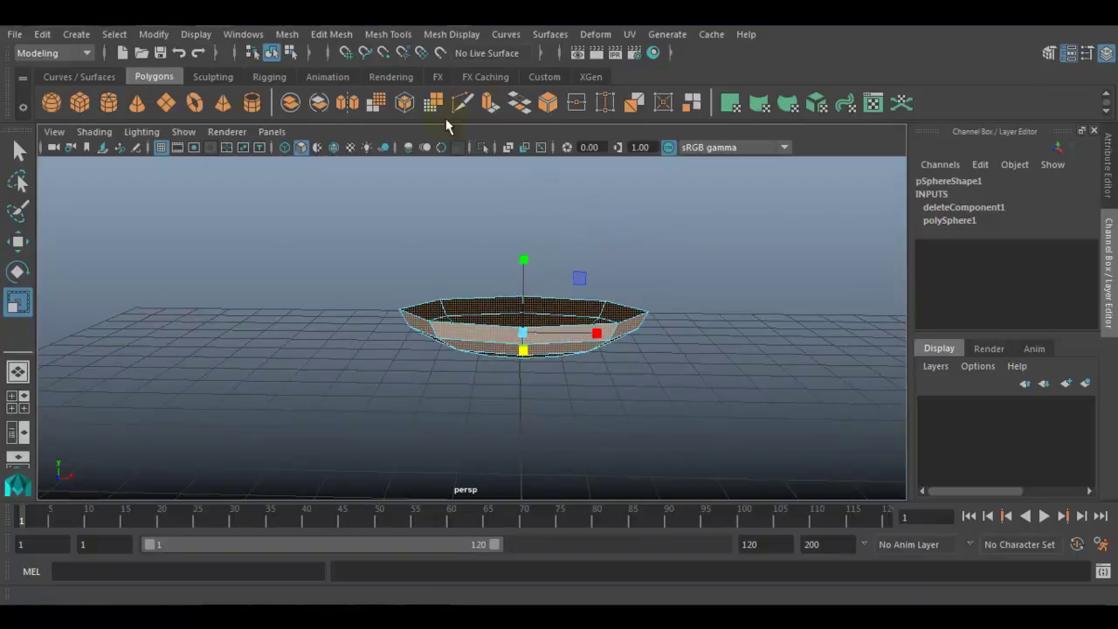
Extrude the bowl's faces outward by 0.122 to give the shell thickness
{"action": "left_click", "coordinate": [343, 36]}
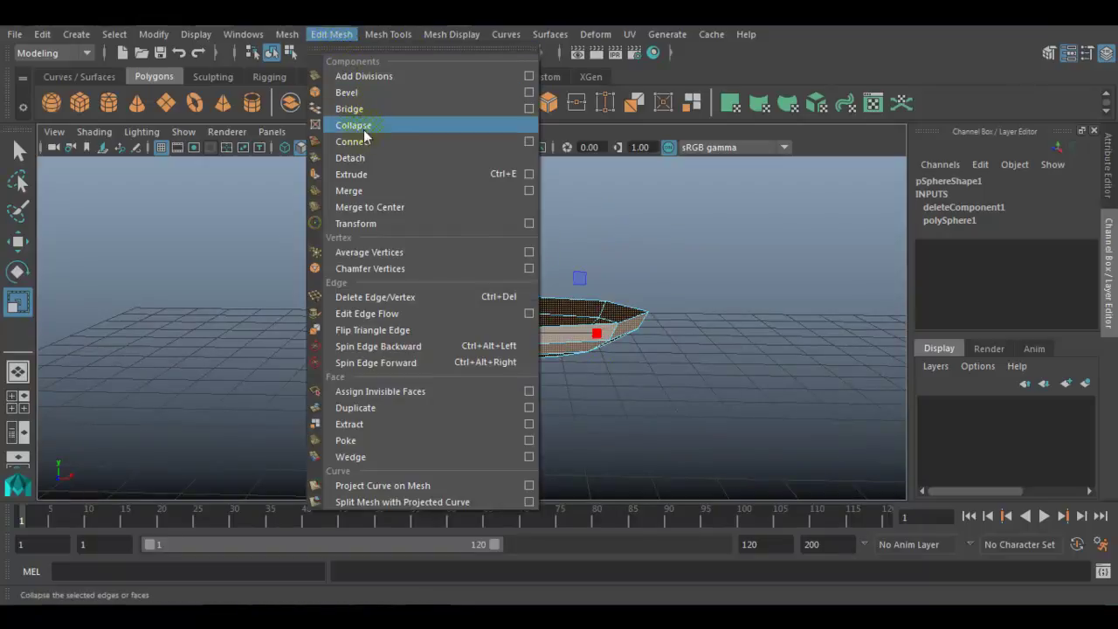
{"action": "left_click", "coordinate": [358, 173]}
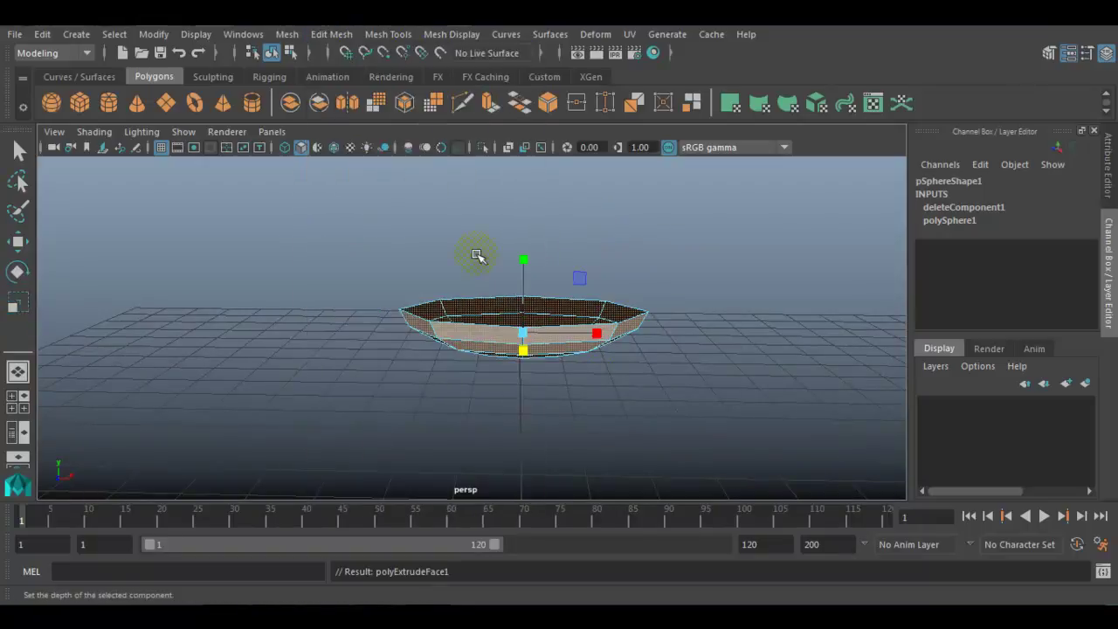
{"action": "left_click_drag", "start_coordinate": [587, 358], "coordinate": [432, 392], "text": "alt"}
{"action": "left_click", "coordinate": [432, 393]}
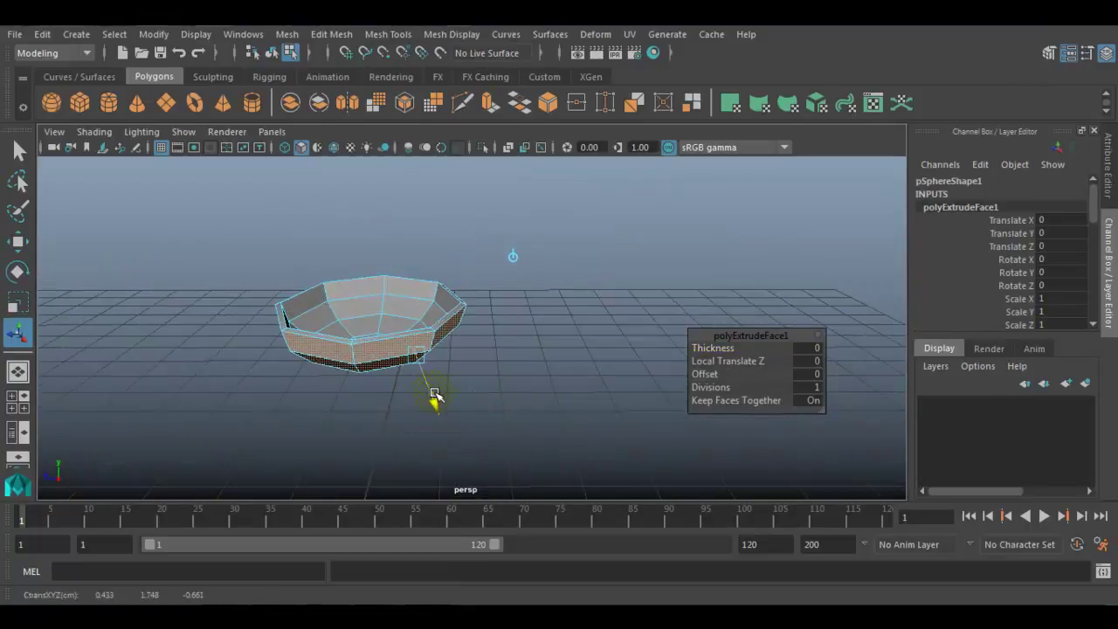
{"action": "left_click_drag", "start_coordinate": [435, 395], "coordinate": [433, 390]}
{"action": "left_click_drag", "start_coordinate": [434, 390], "coordinate": [467, 326], "text": "alt"}
Clear the selection and pick a side face on the bowl rim
{"action": "left_click", "coordinate": [356, 337]}
{"action": "right_click_drag", "start_coordinate": [467, 327], "coordinate": [523, 365], "text": "alt"}
{"action": "right_click_drag", "start_coordinate": [466, 168], "coordinate": [464, 216]}
{"action": "left_click", "coordinate": [406, 315]}
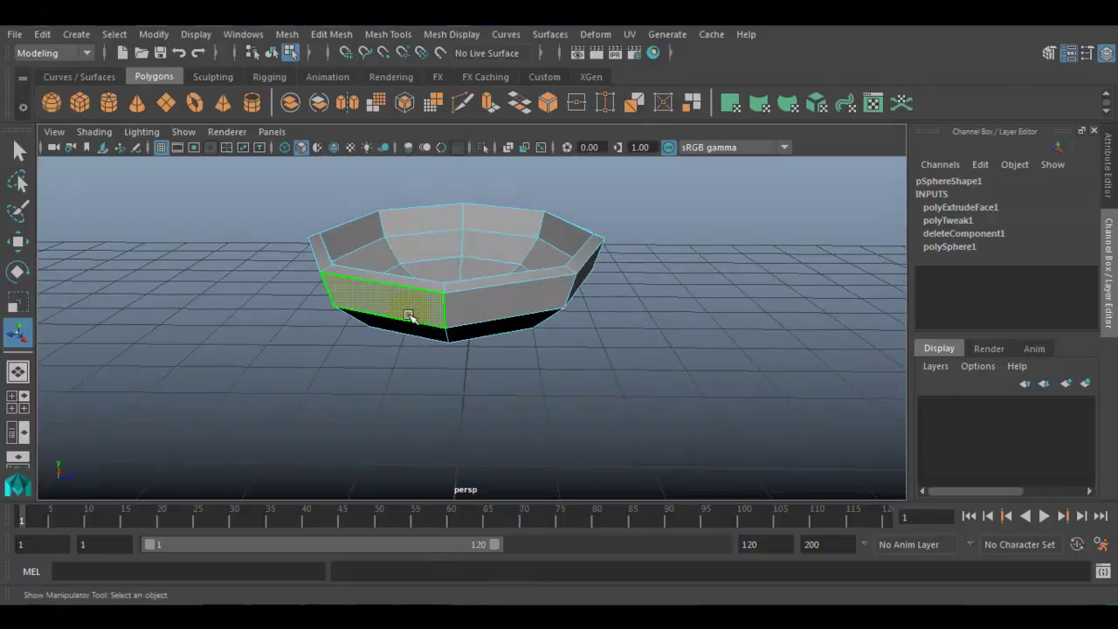
Extrude the selected rim faces and pull them outward to start the handle
{"action": "left_click", "coordinate": [484, 303], "text": "shift"}
{"action": "right_click", "coordinate": [483, 303], "text": "shift"}
{"action": "left_click", "coordinate": [479, 346]}
{"action": "left_click_drag", "start_coordinate": [400, 370], "coordinate": [400, 264], "text": "alt"}
{"action": "key", "text": "w"}
{"action": "left_click_drag", "start_coordinate": [496, 244], "coordinate": [421, 351]}
{"action": "key", "text": "r"}
{"action": "left_click_drag", "start_coordinate": [495, 361], "coordinate": [339, 292], "text": "alt"}
{"action": "key", "text": "w"}
Extrude the handle again, flatten it to 0.635 height, and extend it left
{"action": "key", "text": "ctrl+e"}
{"action": "scroll", "coordinate": [410, 325], "scroll_direction": "down", "scroll_amount": 3}
{"action": "left_click_drag", "start_coordinate": [410, 325], "coordinate": [445, 307], "text": "alt"}
{"action": "key", "text": "r"}
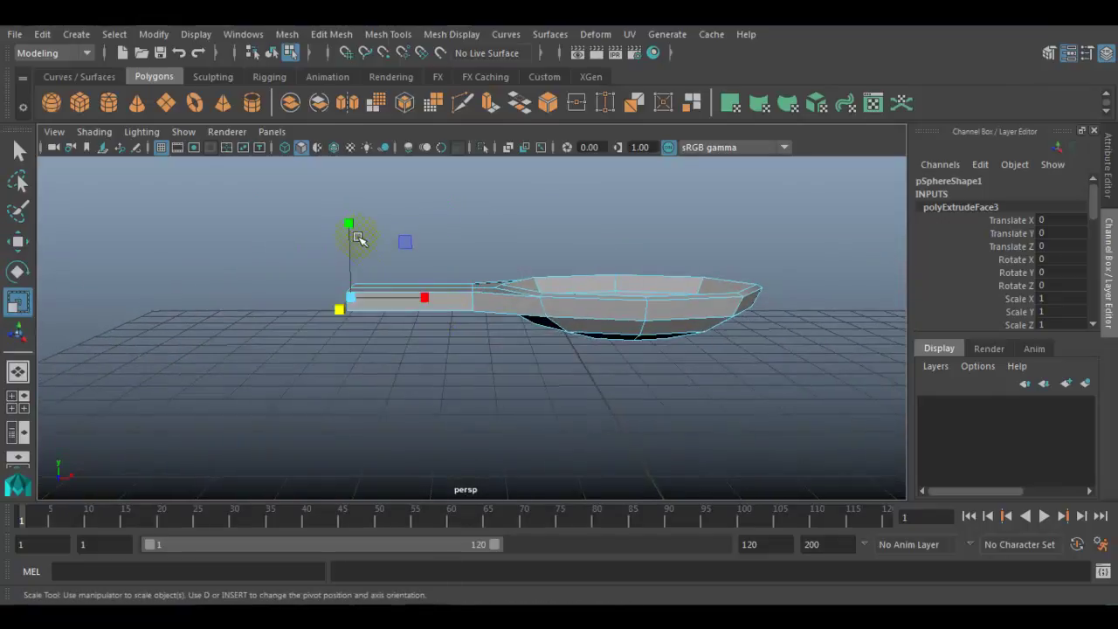
{"action": "left_click_drag", "start_coordinate": [350, 225], "coordinate": [347, 251]}
{"action": "key", "text": "ctrl+e"}
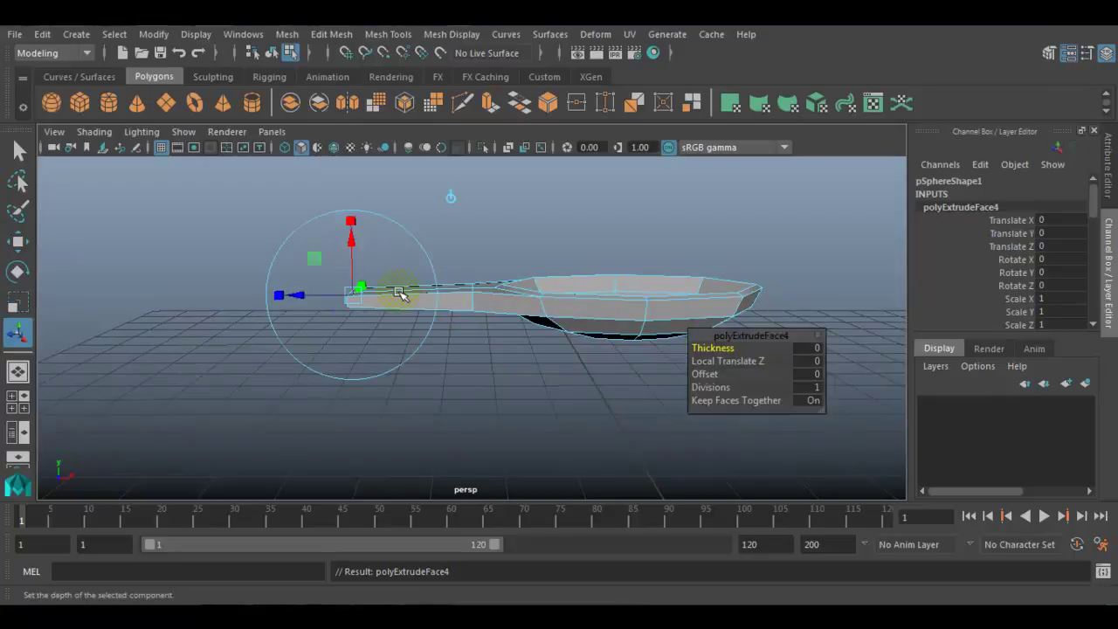
{"action": "key", "text": "w"}
{"action": "left_click_drag", "start_coordinate": [420, 299], "coordinate": [145, 300]}
Extrude the handle end once more, lengthen it, and narrow its width
{"action": "key", "text": "ctrl+e"}
{"action": "key", "text": "w"}
{"action": "left_click_drag", "start_coordinate": [262, 302], "coordinate": [300, 480], "text": "alt"}
{"action": "key", "text": "r"}
{"action": "middle_click_drag", "start_coordinate": [299, 480], "coordinate": [375, 395], "text": "alt"}
{"action": "left_click_drag", "start_coordinate": [361, 438], "coordinate": [327, 412]}
{"action": "left_click_drag", "start_coordinate": [327, 411], "coordinate": [546, 298], "text": "alt"}
Flatten the handle-end vertices and select the middle tip vertex to move it
{"action": "right_click_drag", "start_coordinate": [546, 298], "coordinate": [400, 204]}
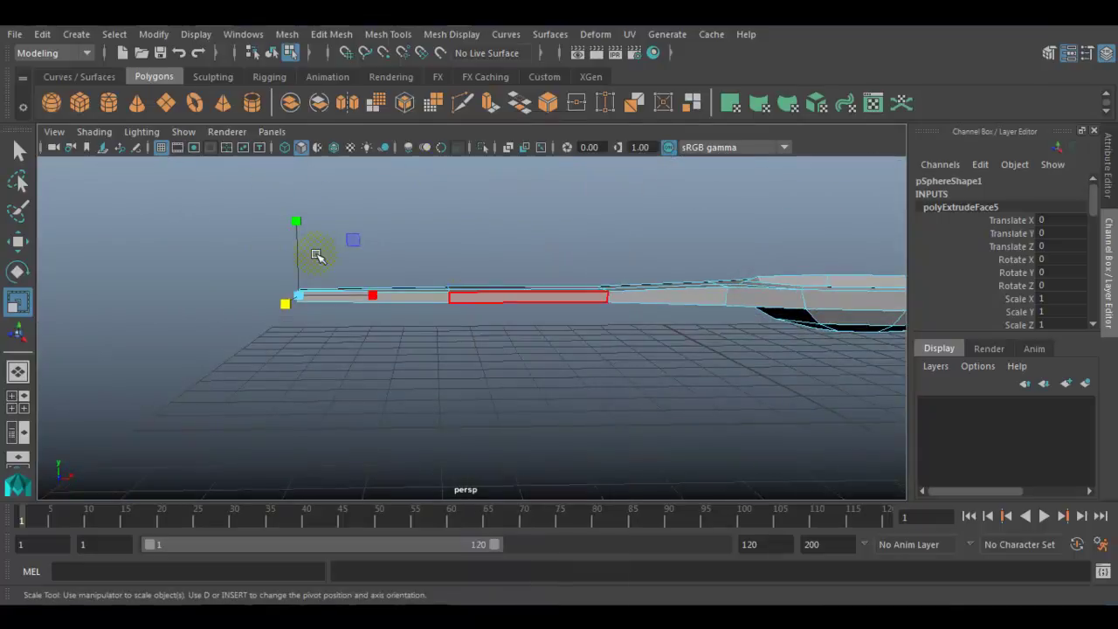
{"action": "left_click_drag", "start_coordinate": [296, 225], "coordinate": [295, 288]}
{"action": "left_click_drag", "start_coordinate": [296, 288], "coordinate": [245, 327], "text": "alt"}
{"action": "right_click_drag", "start_coordinate": [244, 327], "coordinate": [178, 329], "text": "alt"}
{"action": "left_click_drag", "start_coordinate": [178, 329], "coordinate": [269, 355]}
{"action": "key", "text": "w"}
{"action": "scroll", "coordinate": [355, 332], "scroll_direction": "down", "scroll_amount": 3}
{"action": "middle_click_drag", "start_coordinate": [355, 332], "coordinate": [592, 358], "text": "alt"}
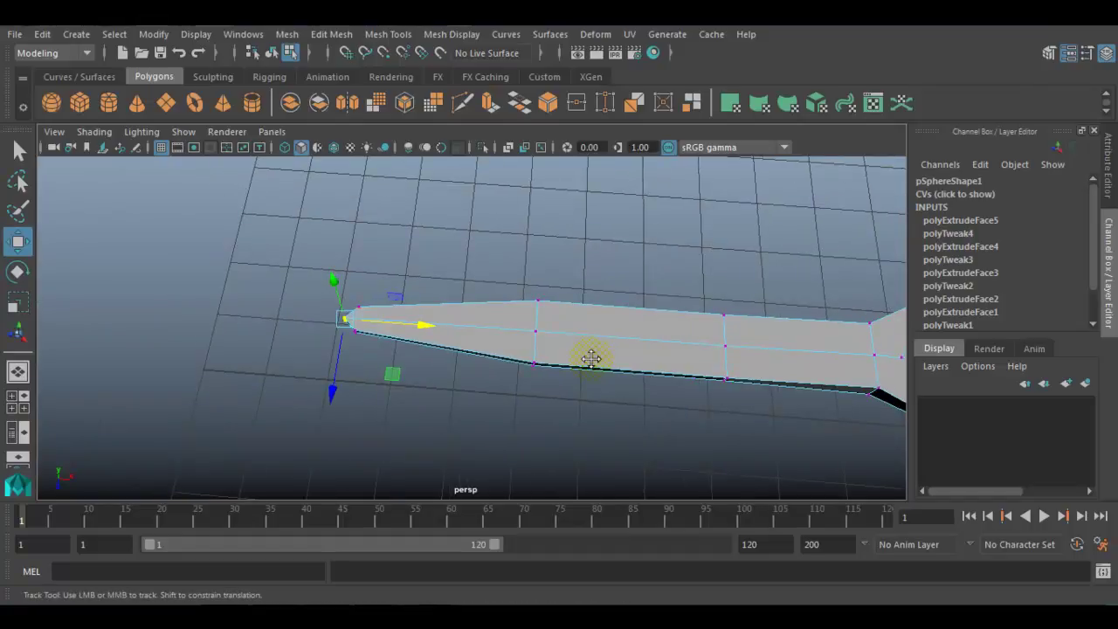
Scale the handle's first two edge-loop vertices narrower to taper it
{"action": "middle_click_drag", "start_coordinate": [592, 358], "coordinate": [516, 353], "text": "alt"}
{"action": "left_click_drag", "start_coordinate": [482, 278], "coordinate": [457, 370]}
{"action": "key", "text": "r"}
{"action": "left_click_drag", "start_coordinate": [571, 265], "coordinate": [655, 457]}
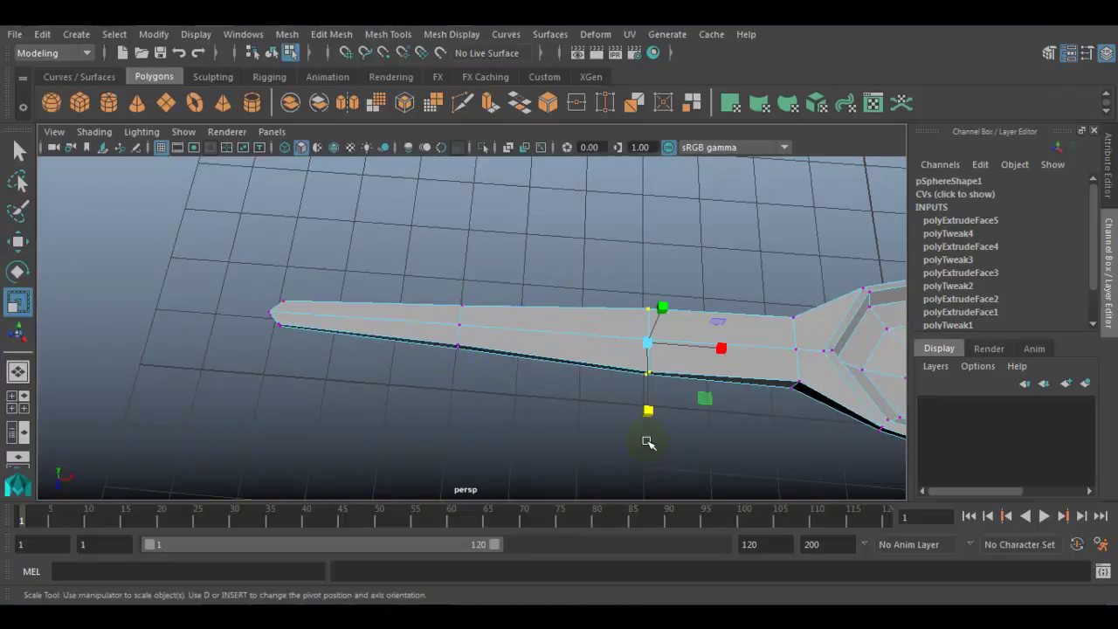
{"action": "left_click_drag", "start_coordinate": [649, 407], "coordinate": [644, 385]}
{"action": "right_click_drag", "start_coordinate": [644, 385], "coordinate": [610, 407], "text": "alt"}
Rotate the handle's far-end vertices and raise them to bend the end upward
{"action": "left_click_drag", "start_coordinate": [610, 407], "coordinate": [524, 423], "text": "alt"}
{"action": "key", "text": "e"}
{"action": "left_click_drag", "start_coordinate": [440, 252], "coordinate": [397, 251]}
{"action": "key", "text": "w"}
{"action": "left_click_drag", "start_coordinate": [234, 248], "coordinate": [397, 379]}
{"action": "left_click_drag", "start_coordinate": [332, 230], "coordinate": [333, 214]}
{"action": "right_click_drag", "start_coordinate": [550, 304], "coordinate": [617, 142]}
Preview the spoon with smooth display, then return it to faceted display
{"action": "left_click_drag", "start_coordinate": [638, 306], "coordinate": [449, 325], "text": "alt"}
{"action": "left_click", "coordinate": [603, 330]}
{"action": "key", "text": "3"}
{"action": "left_click", "coordinate": [533, 274]}
{"action": "left_click", "coordinate": [592, 367]}
{"action": "key", "text": "1"}
Insert an edge loop near the handle tip with the Insert Edge Loop Tool
{"action": "right_click_drag", "start_coordinate": [392, 239], "coordinate": [291, 267], "text": "shift"}
{"action": "left_click", "coordinate": [251, 325]}
{"action": "left_click_drag", "start_coordinate": [251, 351], "coordinate": [202, 323], "text": "alt"}
{"action": "left_click_drag", "start_coordinate": [365, 332], "coordinate": [436, 372], "text": "alt"}
{"action": "right_click_drag", "start_coordinate": [436, 373], "coordinate": [525, 407], "text": "alt"}
{"action": "left_click_drag", "start_coordinate": [507, 358], "coordinate": [267, 367], "text": "alt"}
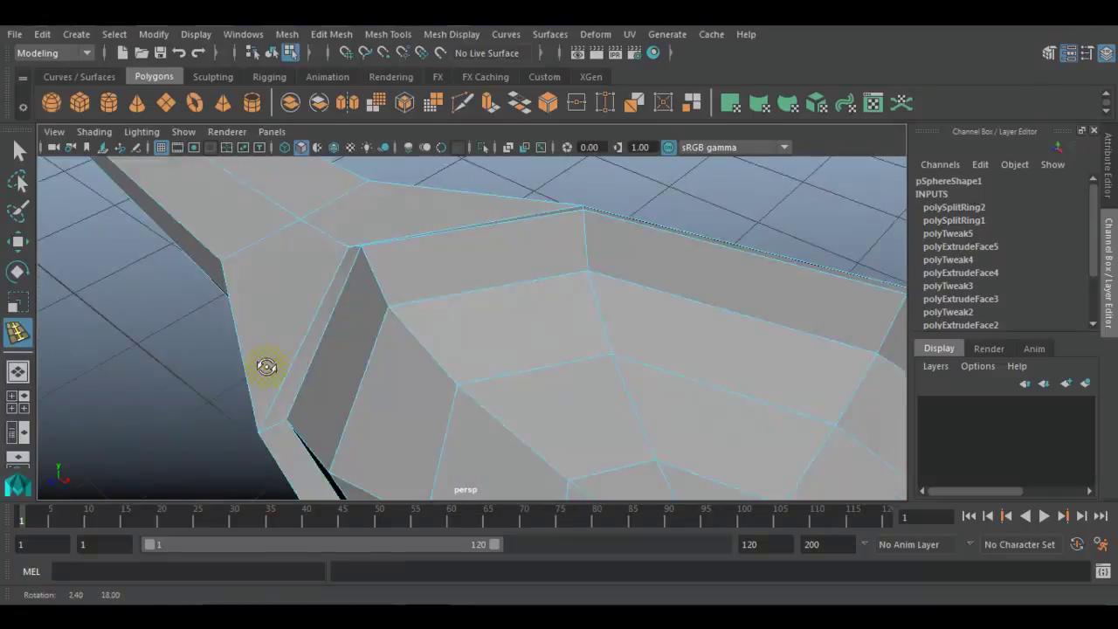
Add an edge loop at the bowl-handle junction, then show the spoon in smooth preview (3)
{"action": "left_click", "coordinate": [374, 247]}
{"action": "left_click_drag", "start_coordinate": [374, 245], "coordinate": [434, 312], "text": "alt"}
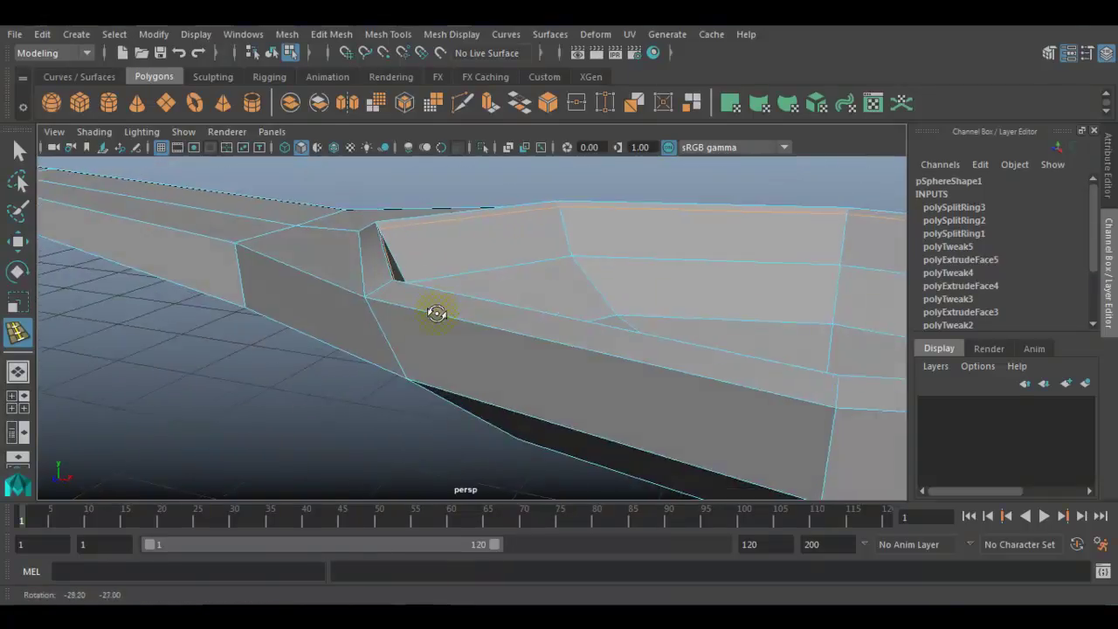
{"action": "key", "text": "w"}
{"action": "right_click_drag", "start_coordinate": [354, 262], "coordinate": [407, 180]}
{"action": "key", "text": "3"}
{"action": "scroll", "coordinate": [469, 210], "scroll_direction": "down", "scroll_amount": 3}
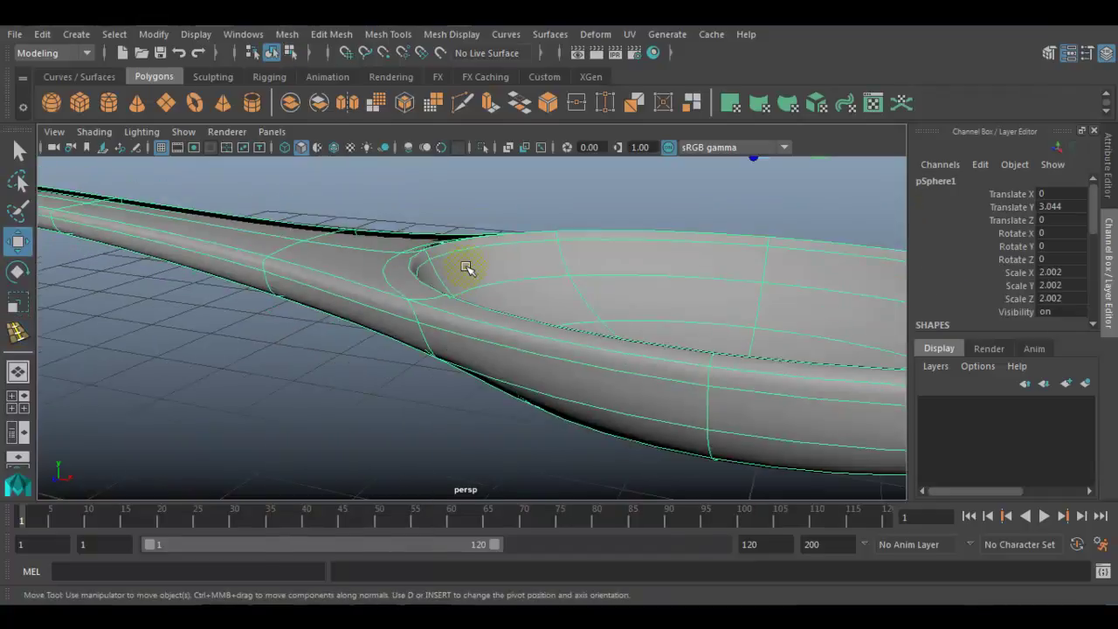
{"action": "left_click", "coordinate": [494, 256]}
{"action": "left_click_drag", "start_coordinate": [494, 256], "coordinate": [519, 350], "text": "alt"}
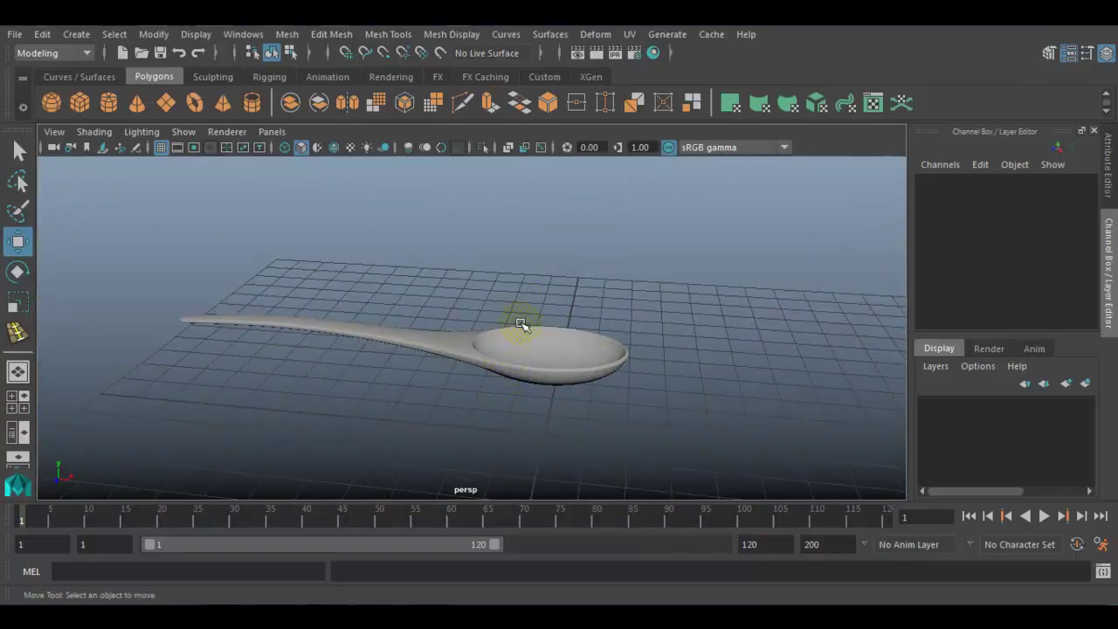
Move the spoon right along X and up along Y
{"action": "left_click", "coordinate": [591, 387]}
{"action": "left_click_drag", "start_coordinate": [634, 324], "coordinate": [757, 337]}
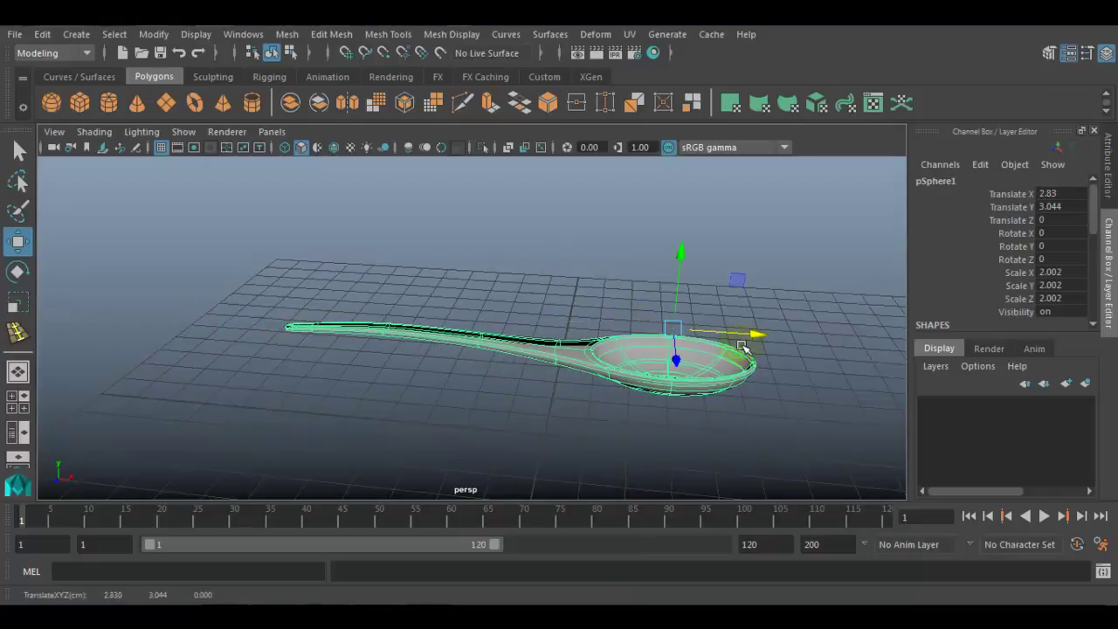
{"action": "left_click_drag", "start_coordinate": [678, 254], "coordinate": [706, 405]}
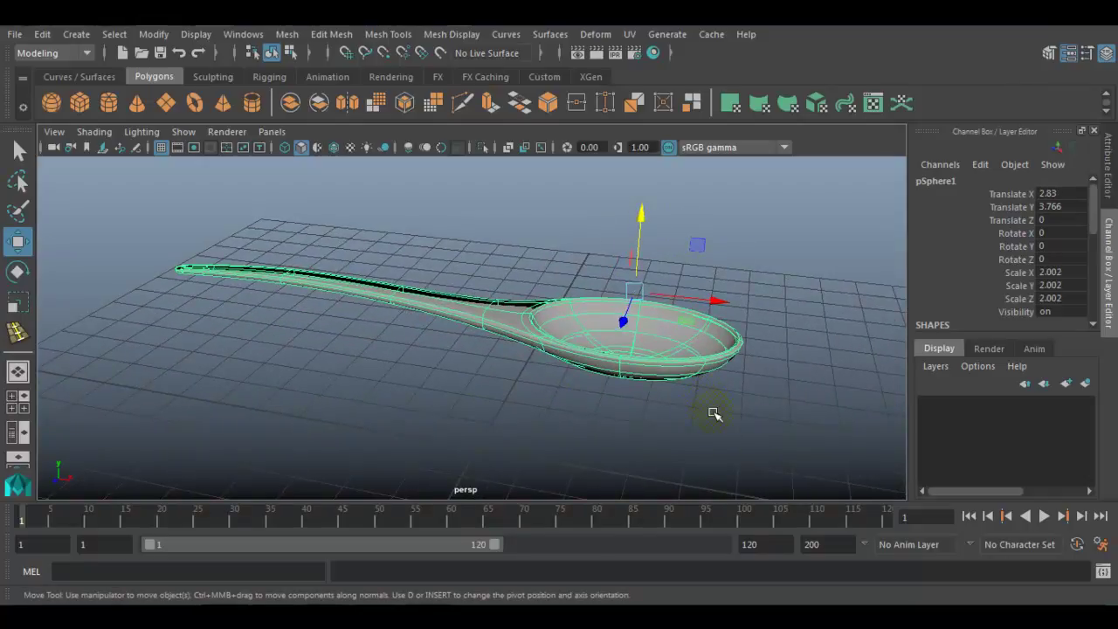
{"action": "left_click", "coordinate": [720, 416]}
{"action": "middle_click_drag", "start_coordinate": [668, 367], "coordinate": [669, 425], "text": "alt"}
{"action": "scroll", "coordinate": [651, 390], "scroll_direction": "down", "scroll_amount": 2}
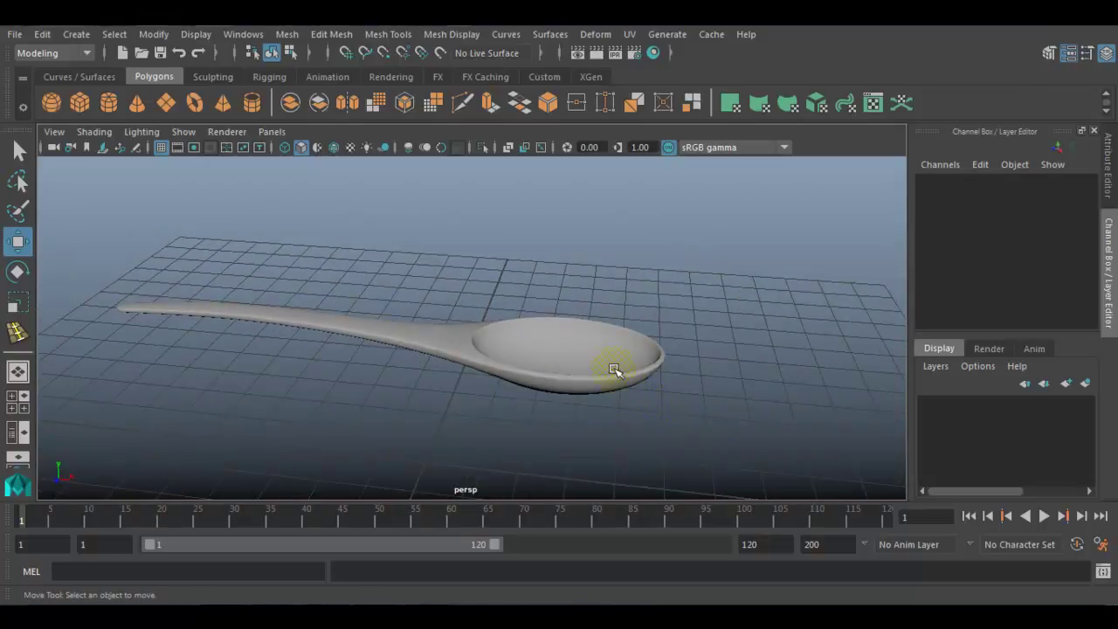
Rename the spoon object from pSphere1 to Spoon
{"action": "left_click", "coordinate": [620, 374]}
{"action": "double_click", "coordinate": [954, 186]}
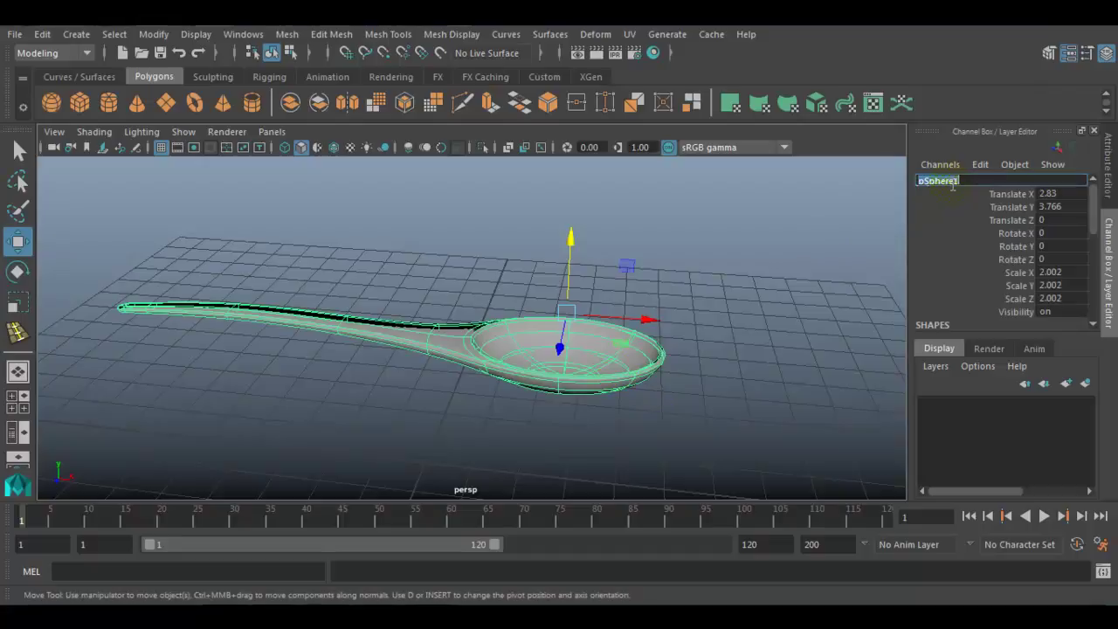
{"action": "type", "text": "Spo"}
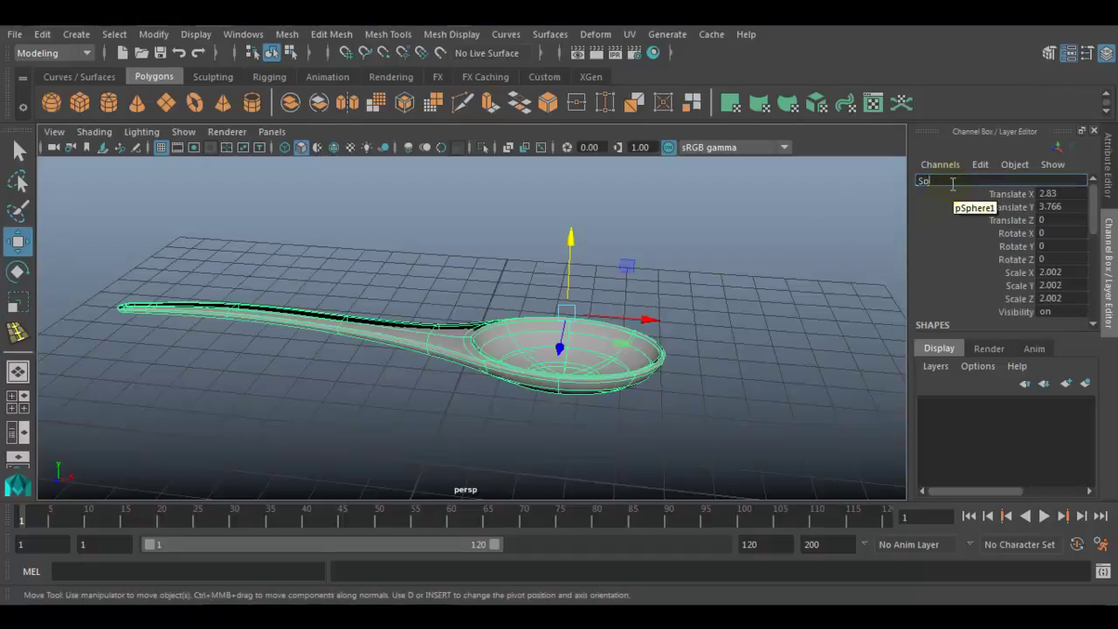
{"action": "type", "text": "on"}
{"action": "key", "text": "Return"}
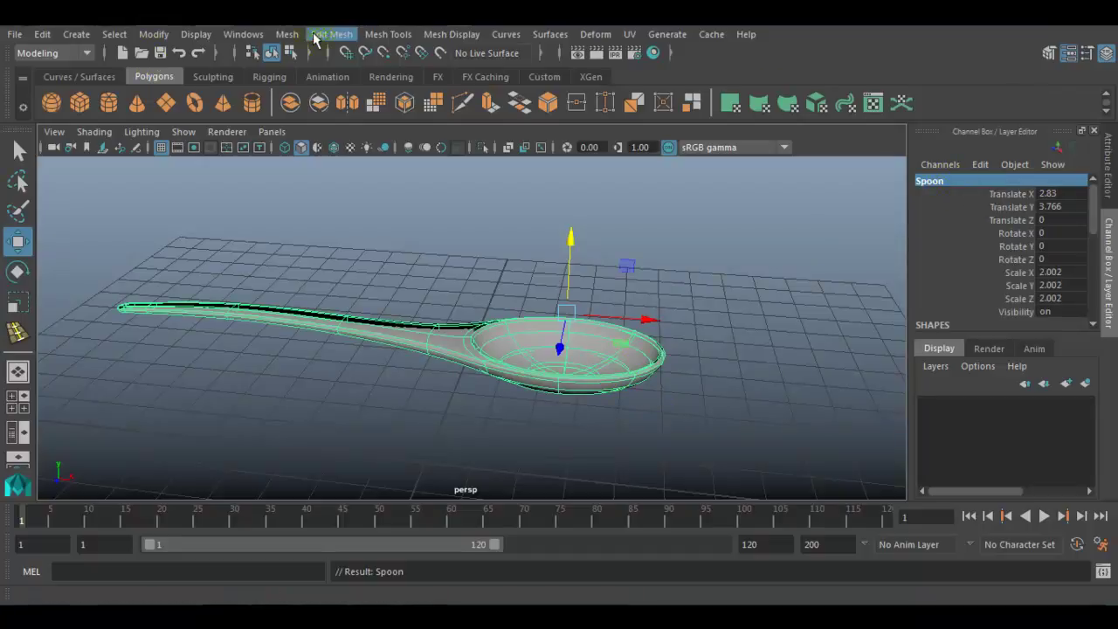
Freeze the spoon's transformations and centre its pivot
{"action": "left_click", "coordinate": [154, 34]}
{"action": "left_click", "coordinate": [165, 108]}
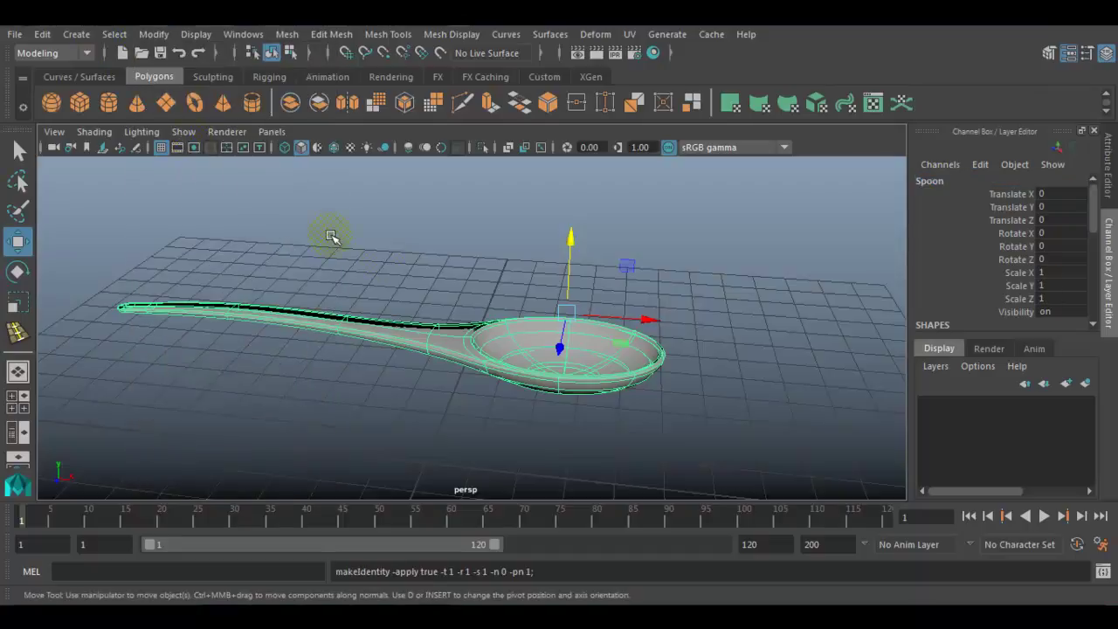
{"action": "left_click", "coordinate": [154, 34]}
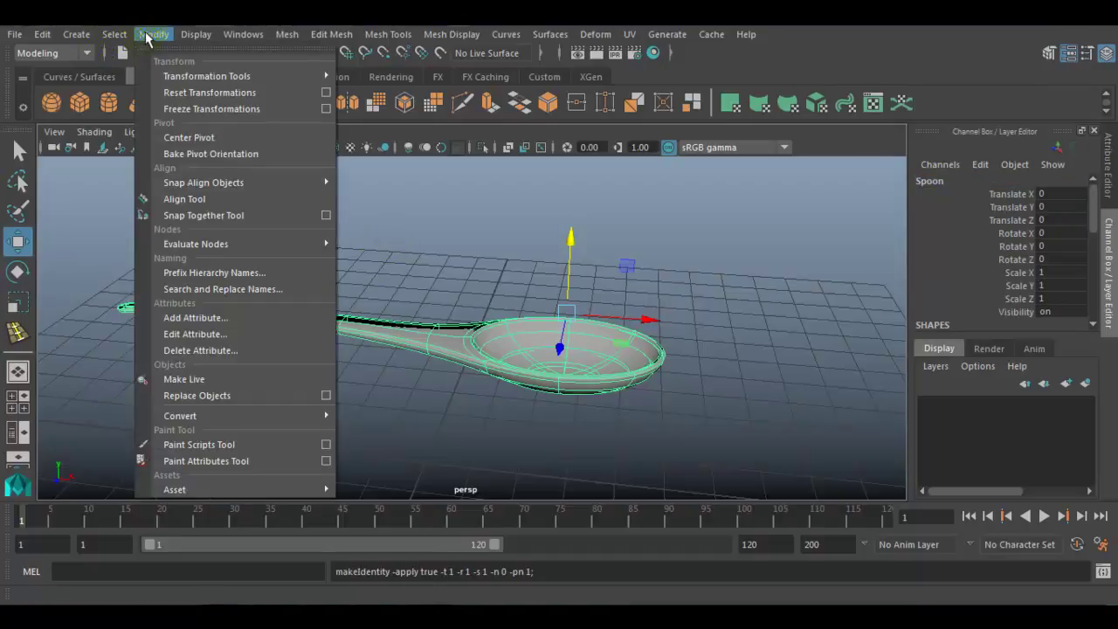
{"action": "left_click", "coordinate": [182, 139]}
{"action": "left_click_drag", "start_coordinate": [566, 343], "coordinate": [617, 332], "text": "alt"}
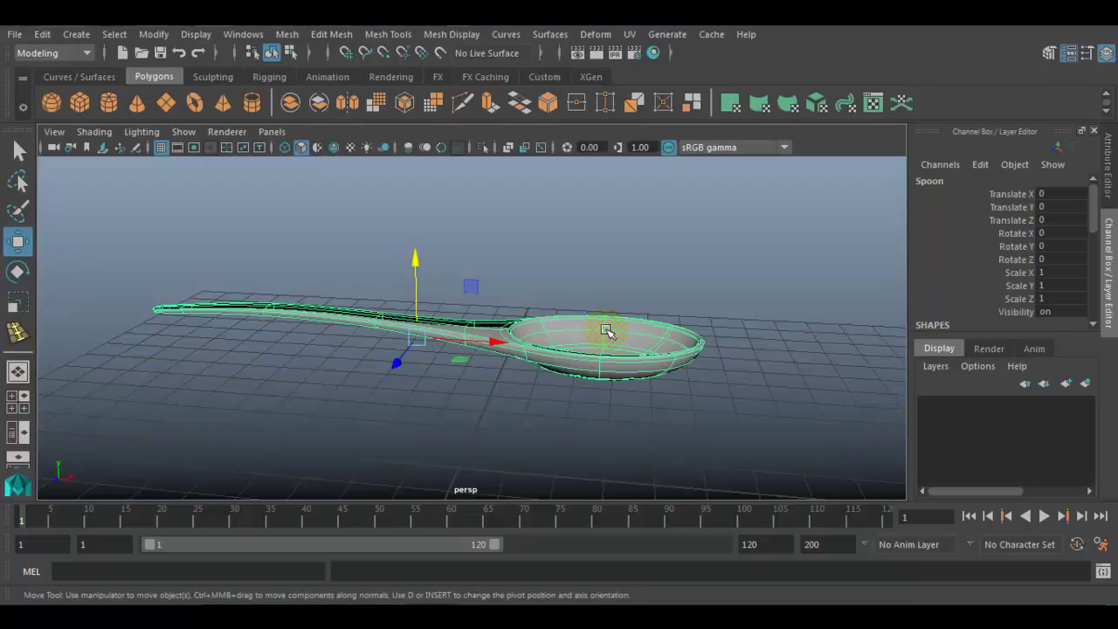
Assign a new Blinn material to the spoon and reselect it
{"action": "right_click", "coordinate": [606, 330]}
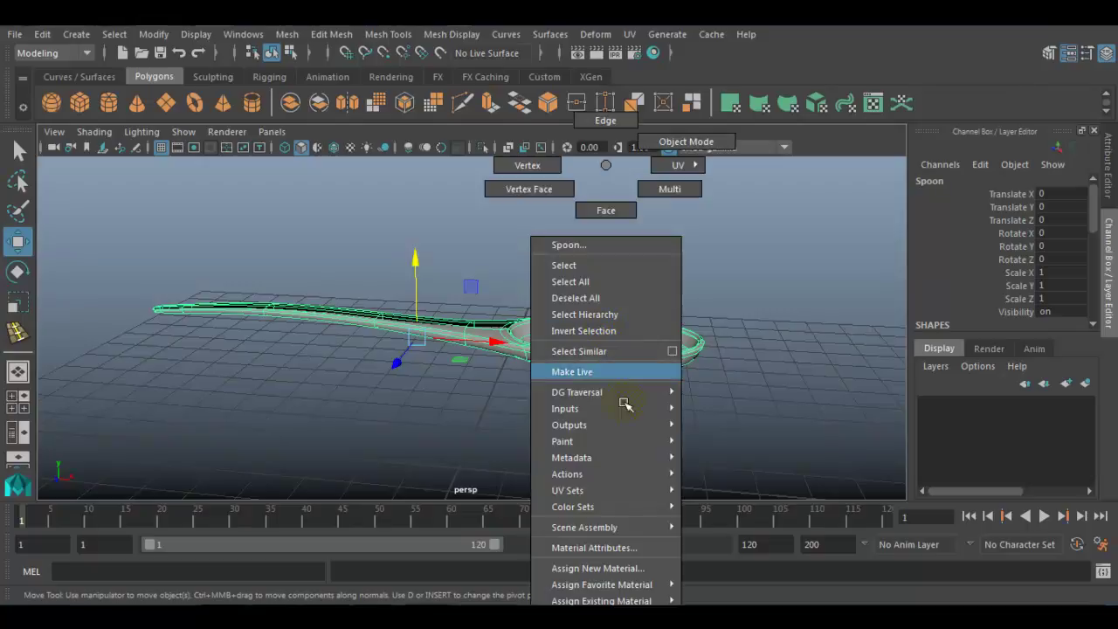
{"action": "left_click", "coordinate": [643, 570]}
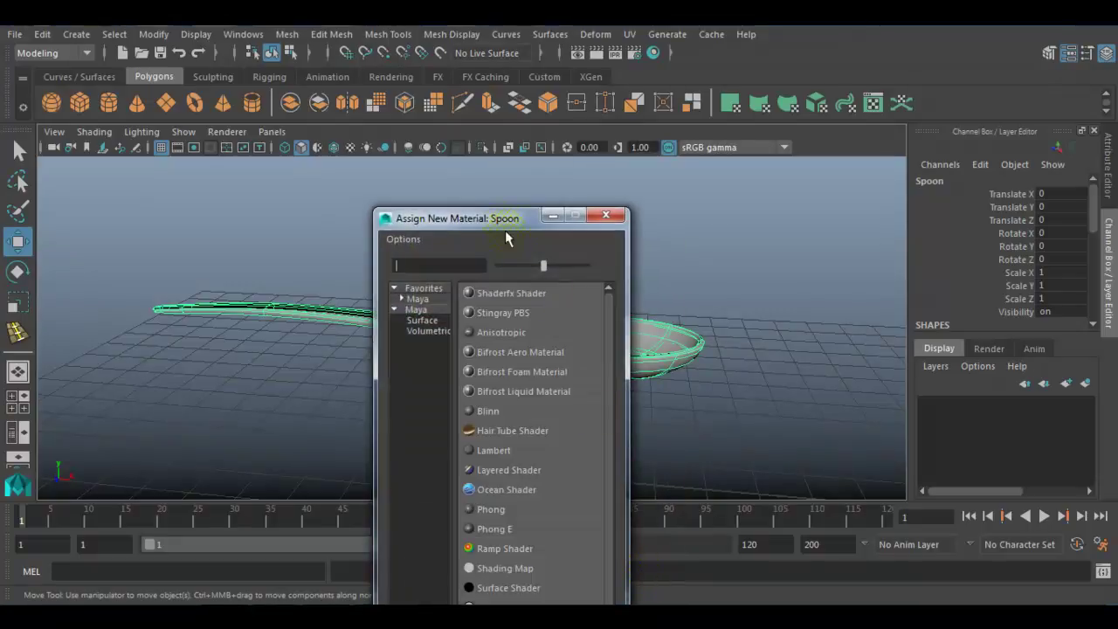
{"action": "left_click_drag", "start_coordinate": [503, 221], "coordinate": [581, 50]}
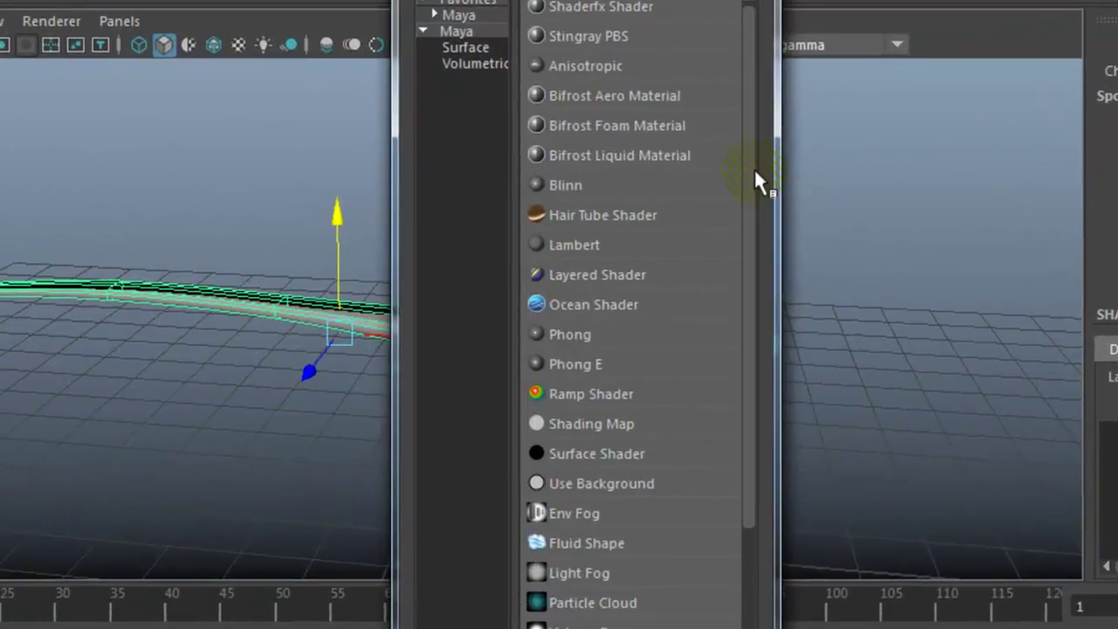
{"action": "left_click", "coordinate": [587, 187]}
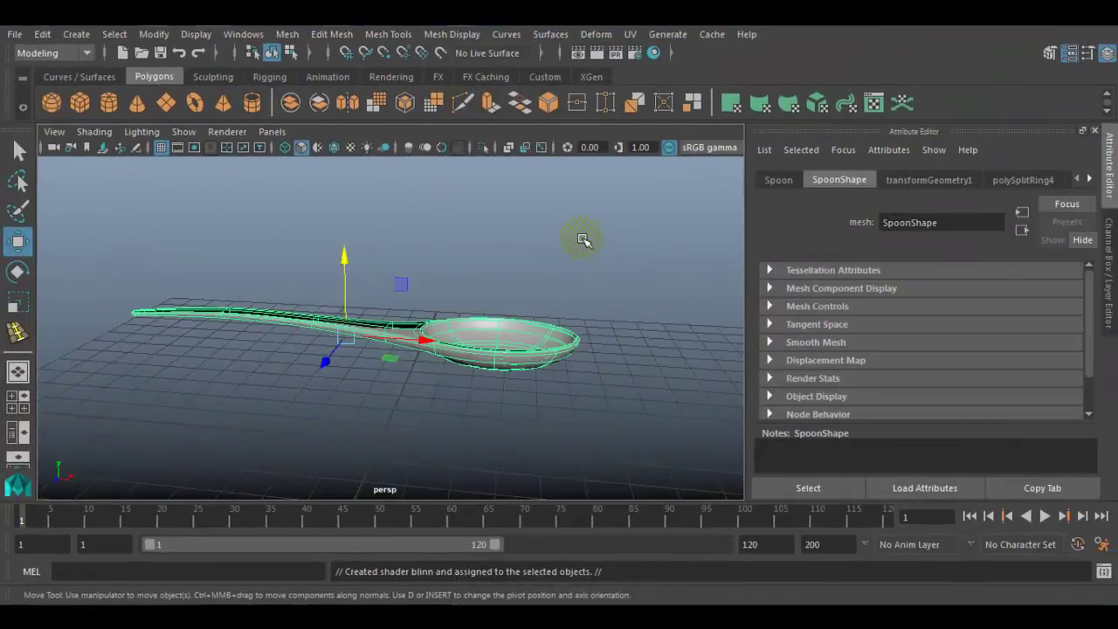
{"action": "left_click_drag", "start_coordinate": [429, 274], "coordinate": [504, 396]}
{"action": "right_click", "coordinate": [492, 350]}
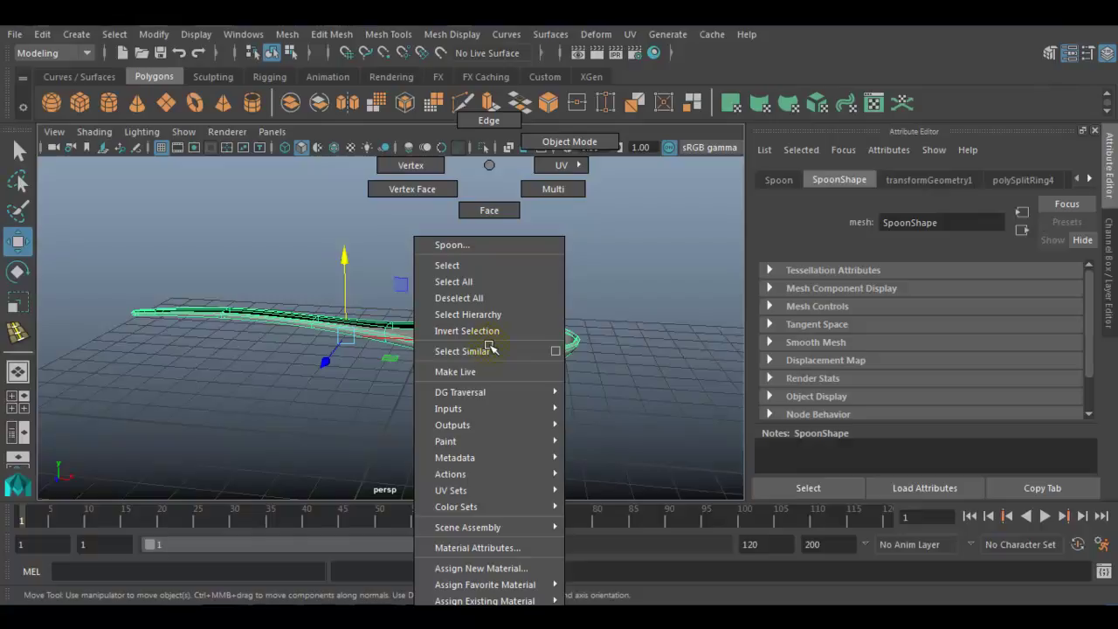
Rename the Blinn material to Spoon1 and scroll to its Specular Shading reflectivity settings
{"action": "left_click", "coordinate": [527, 553]}
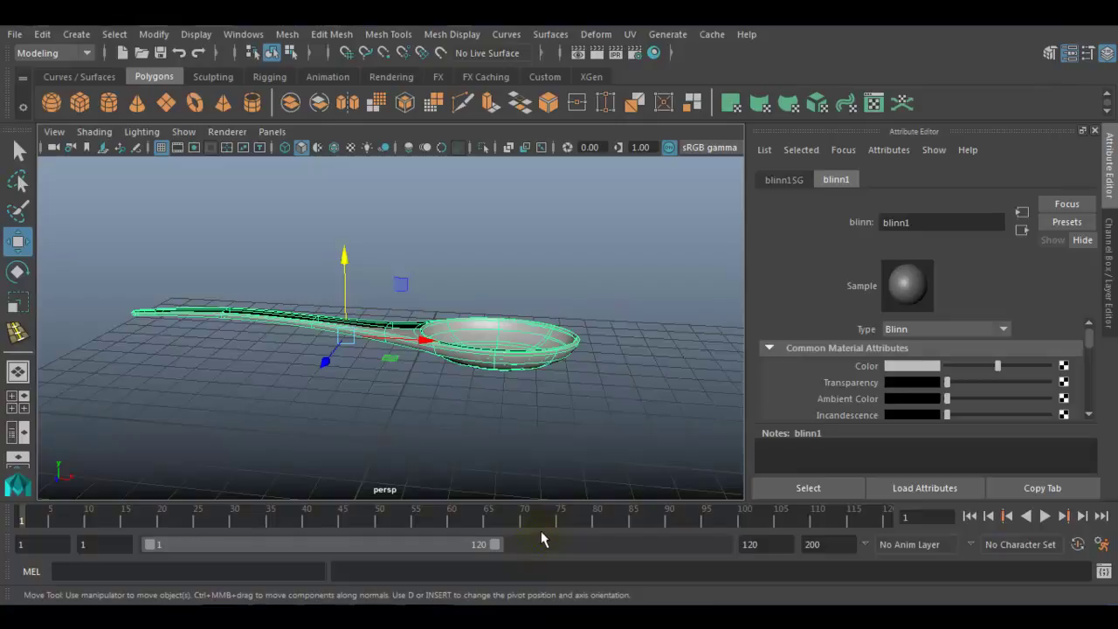
{"action": "double_click", "coordinate": [953, 223]}
{"action": "type", "text": "Spoon"}
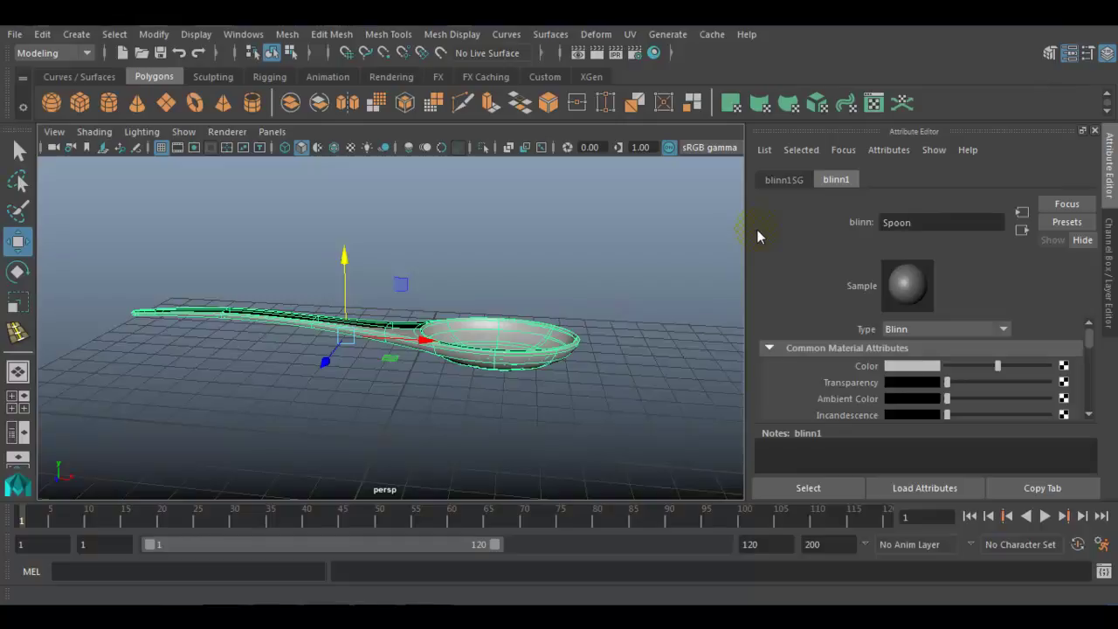
{"action": "key", "text": "Return"}
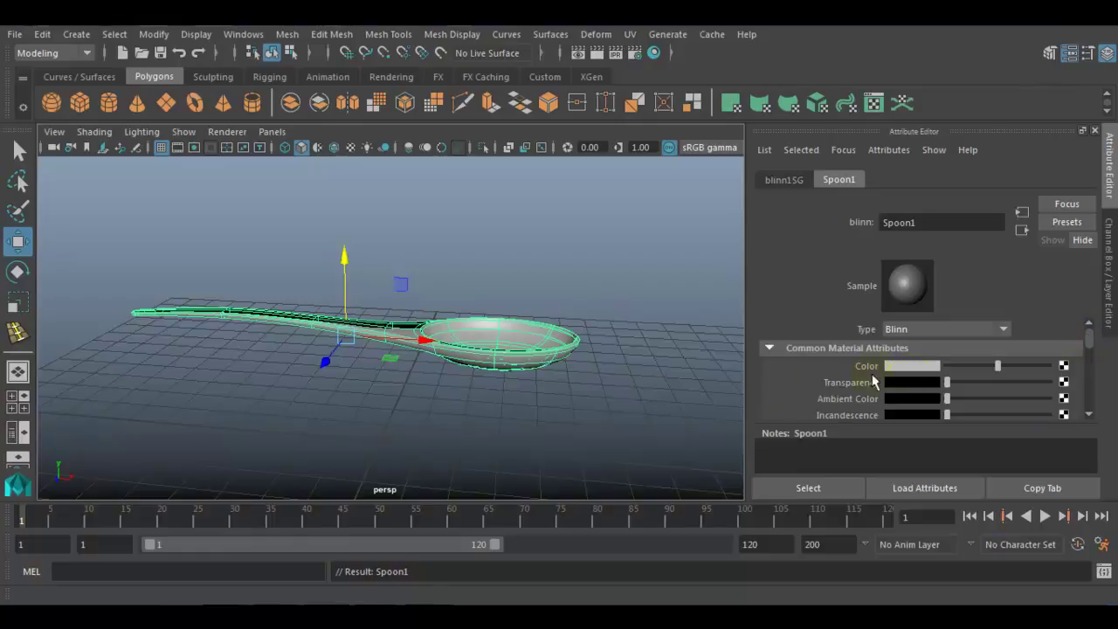
{"action": "left_click_drag", "start_coordinate": [529, 369], "coordinate": [524, 418], "text": "alt"}
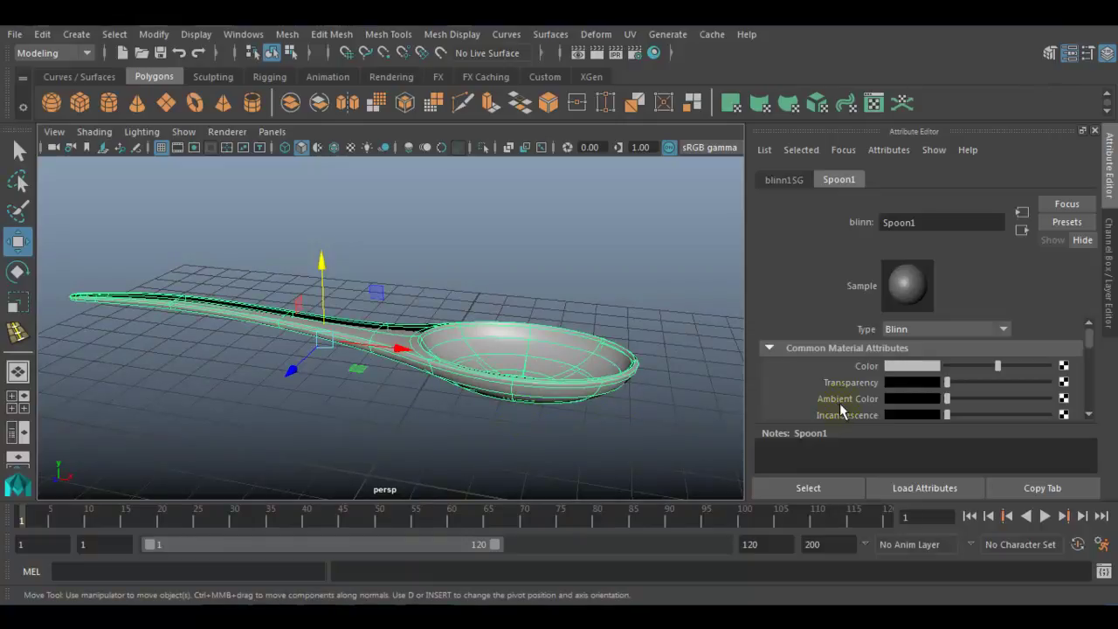
{"action": "scroll", "coordinate": [844, 402], "scroll_direction": "down", "scroll_amount": 2}
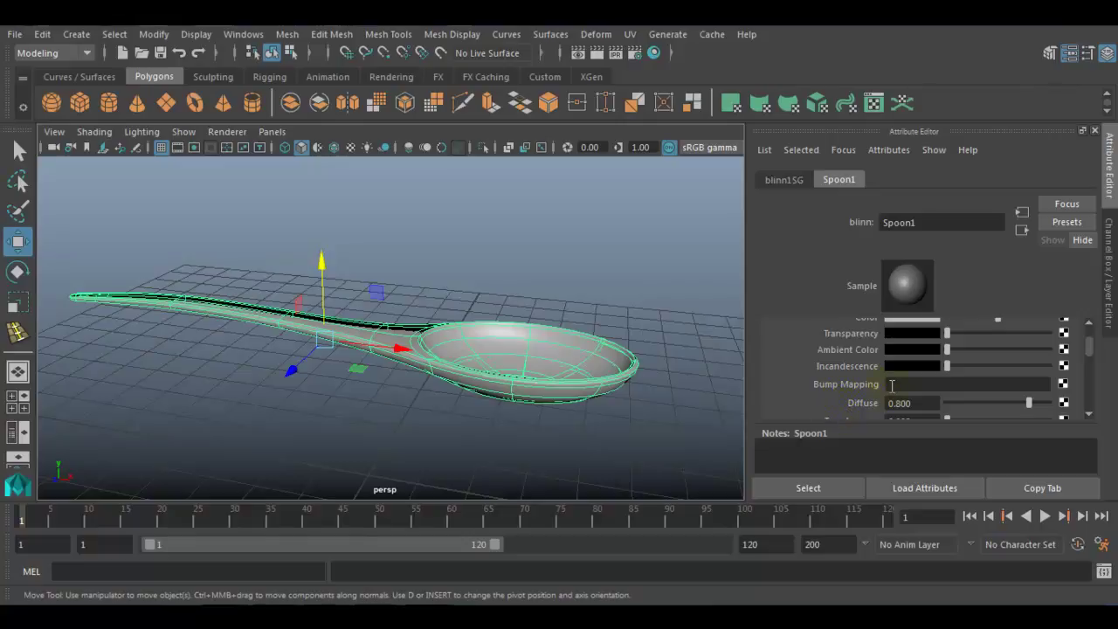
{"action": "scroll", "coordinate": [892, 384], "scroll_direction": "down", "scroll_amount": 5}
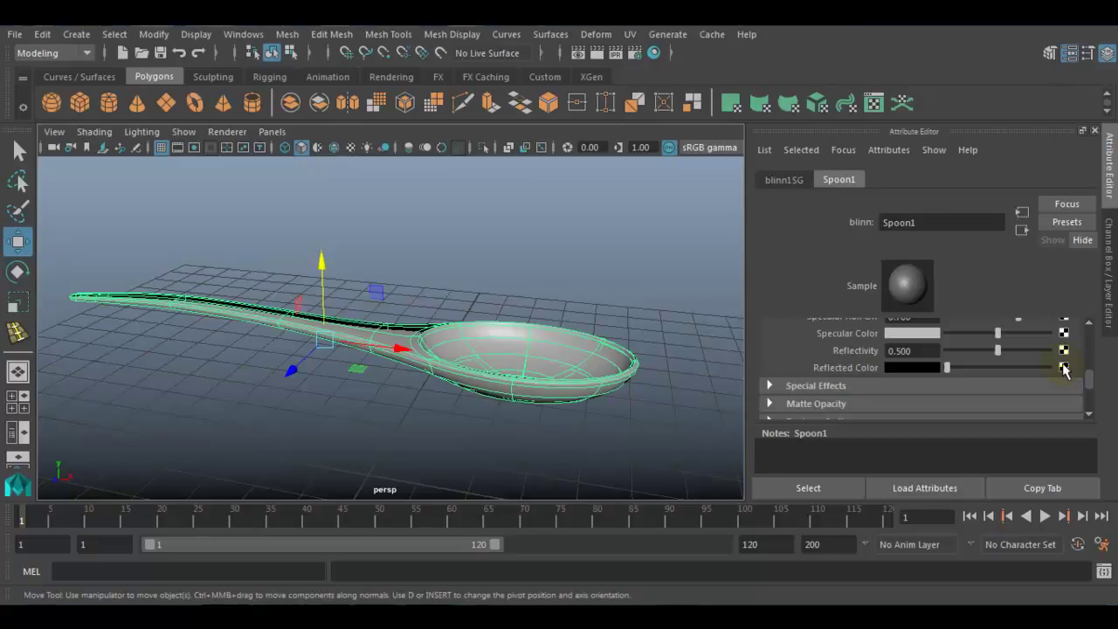
Connect a new envBall1 texture to Reflected Color, then start mapping a texture into its Image
{"action": "left_click", "coordinate": [1064, 369]}
{"action": "left_click_drag", "start_coordinate": [548, 218], "coordinate": [803, 45]}
{"action": "left_click_drag", "start_coordinate": [524, 332], "coordinate": [487, 369], "text": "alt"}
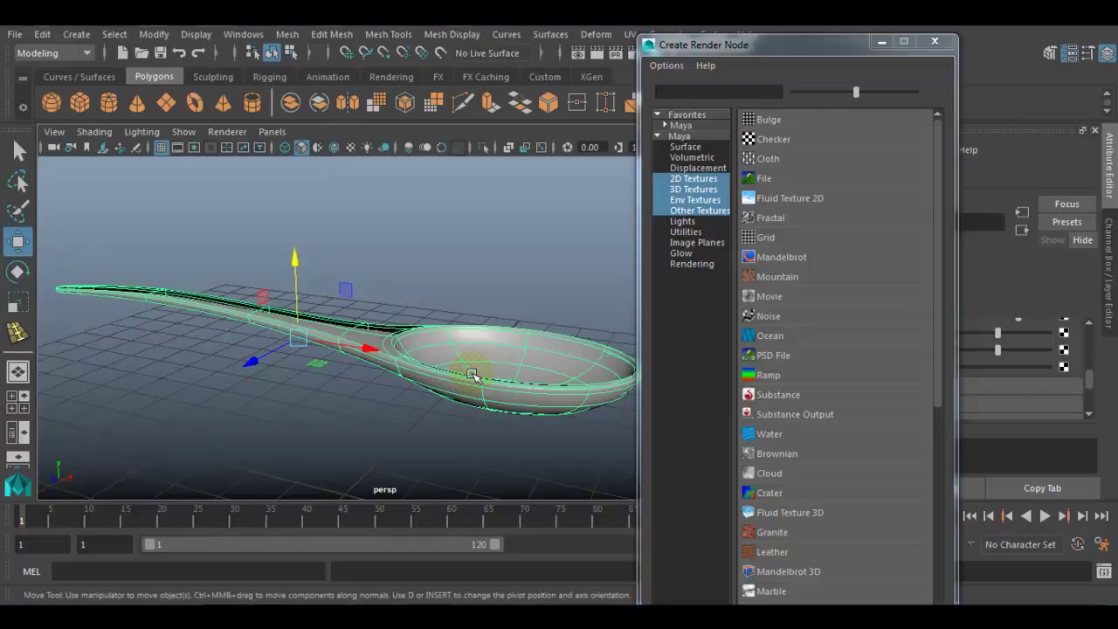
{"action": "mouse_move", "coordinate": [497, 386]}
{"action": "left_mouse_down", "text": "alt"}
{"action": "mouse_move", "coordinate": [507, 280]}
{"action": "mouse_move", "coordinate": [509, 435]}
{"action": "mouse_move", "coordinate": [489, 411]}
{"action": "mouse_move", "coordinate": [536, 387]}
{"action": "mouse_move", "coordinate": [537, 332]}
{"action": "mouse_move", "coordinate": [541, 389]}
{"action": "mouse_move", "coordinate": [489, 389]}
{"action": "left_mouse_up", "text": "alt"}
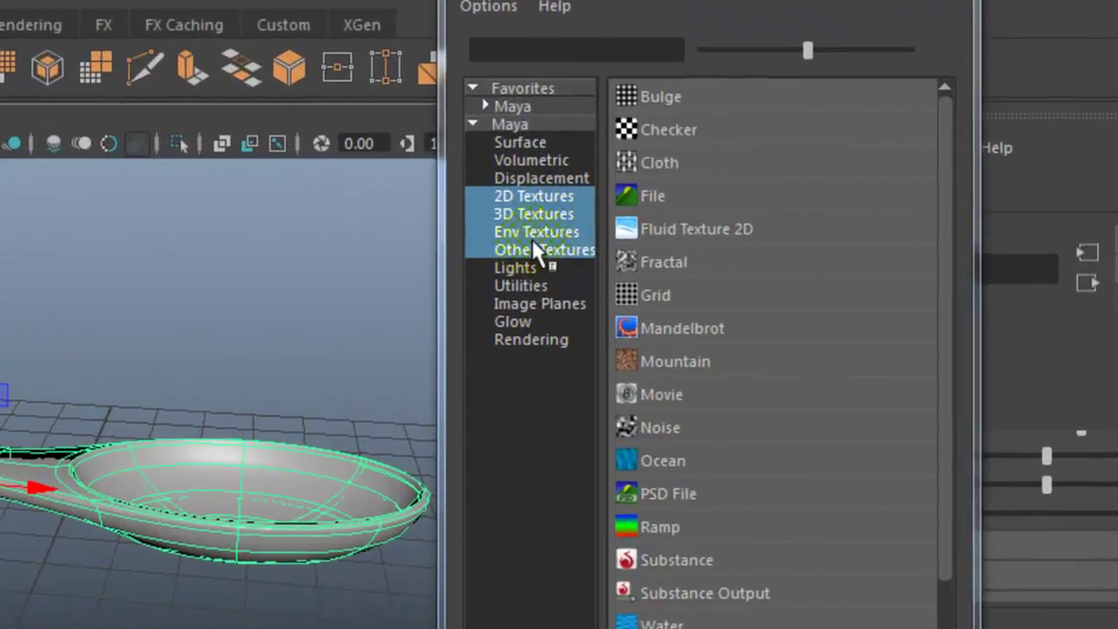
{"action": "left_click", "coordinate": [528, 234]}
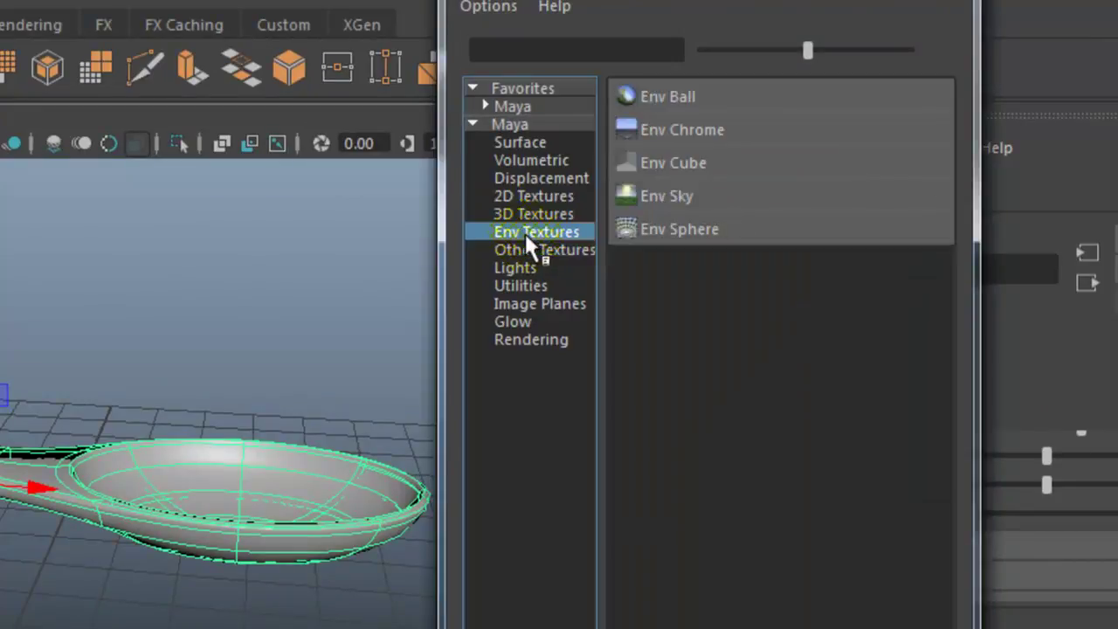
{"action": "left_click", "coordinate": [666, 96]}
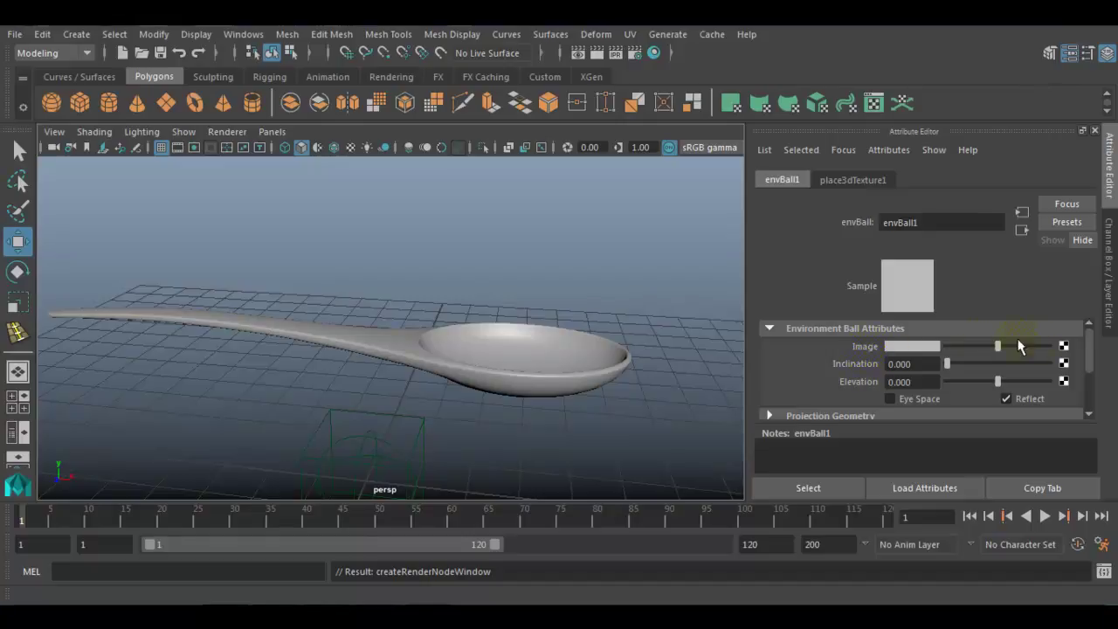
{"action": "left_click", "coordinate": [1063, 350]}
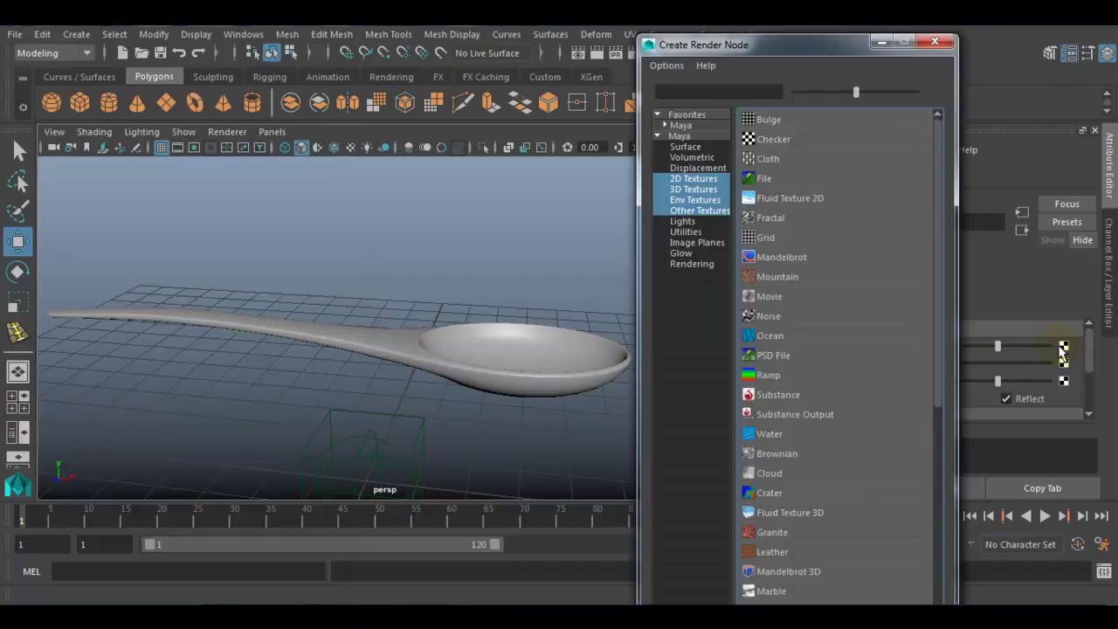
Create a file1 File texture for the envBall image and scroll to its Image Name field
{"action": "left_click", "coordinate": [813, 175]}
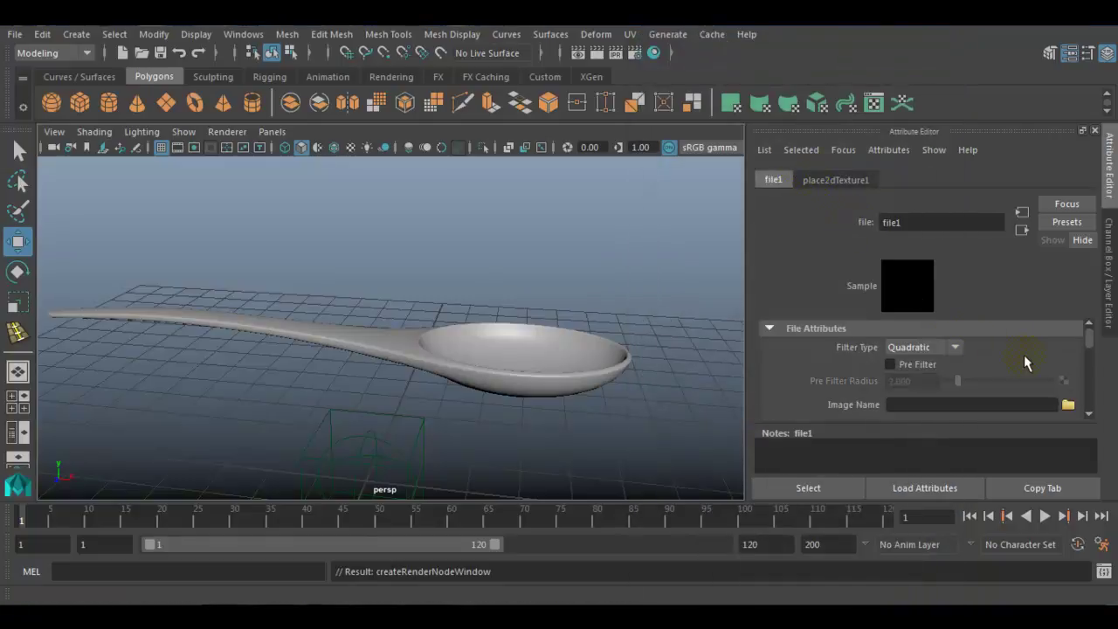
{"action": "scroll", "coordinate": [1020, 354], "scroll_direction": "down", "scroll_amount": 1}
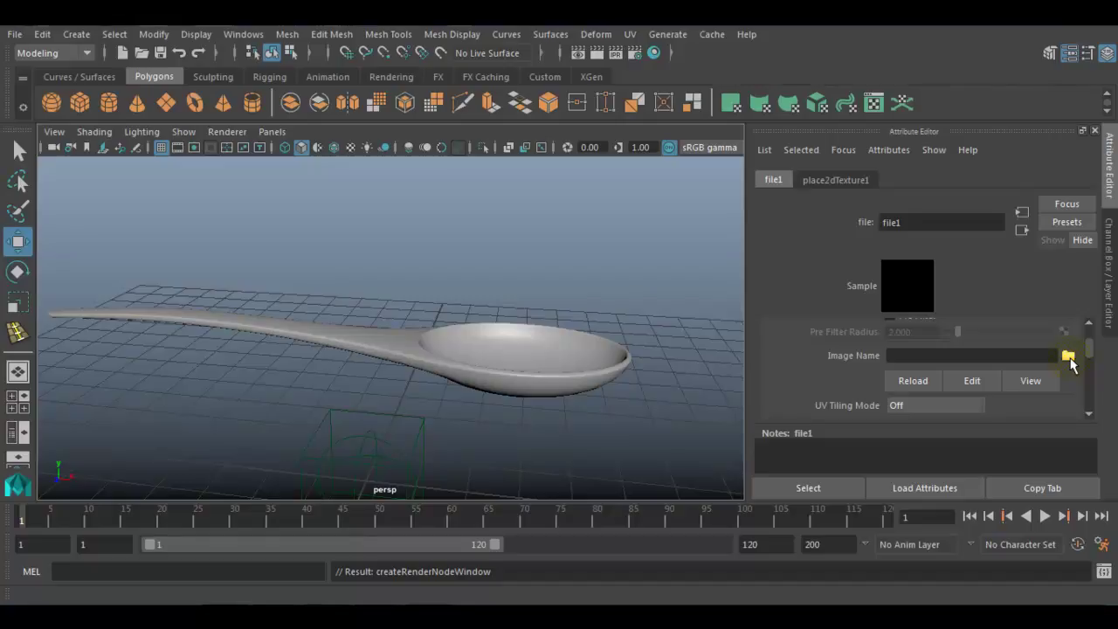
Browse for file1's image into the HDRI folder under online_assignment on the F: drive
{"action": "left_click", "coordinate": [1069, 357]}
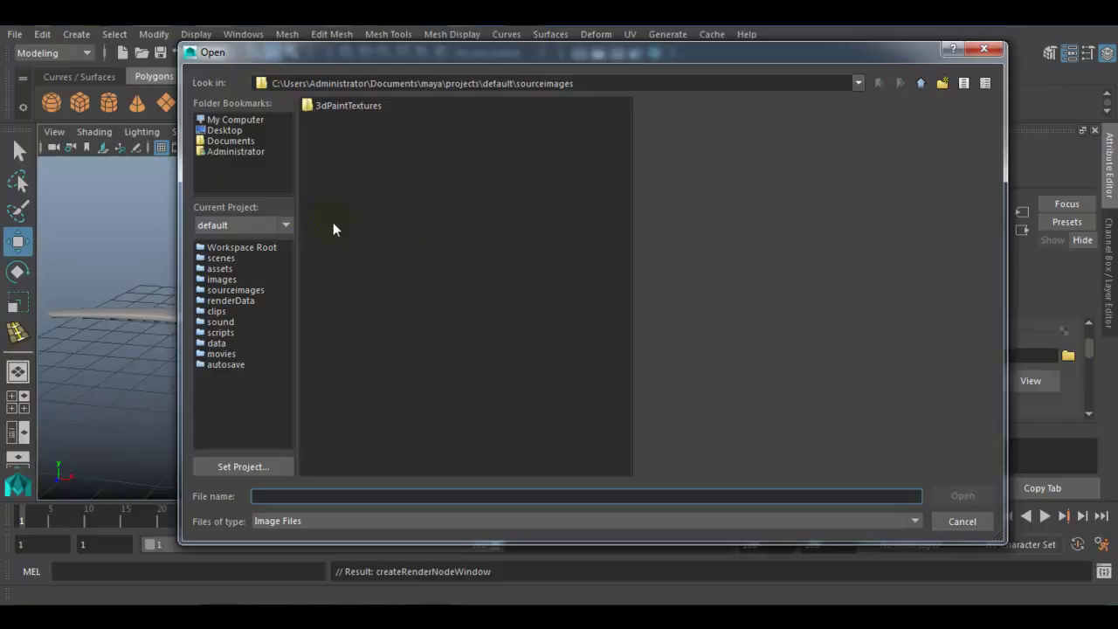
{"action": "left_click", "coordinate": [234, 120]}
{"action": "double_click", "coordinate": [316, 146]}
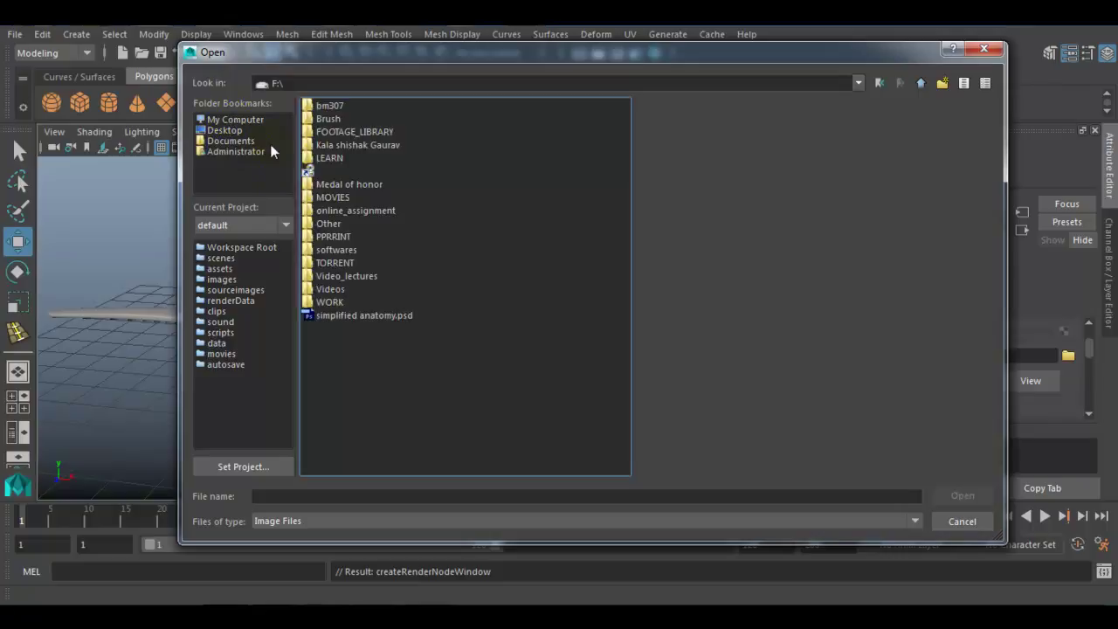
{"action": "left_click", "coordinate": [324, 146]}
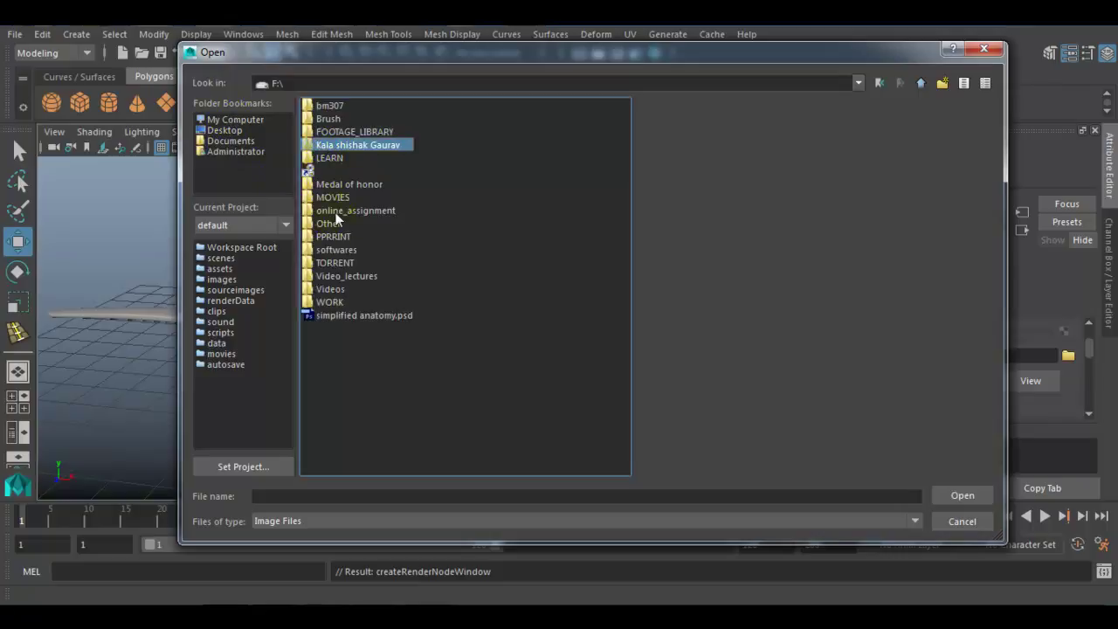
{"action": "double_click", "coordinate": [336, 213]}
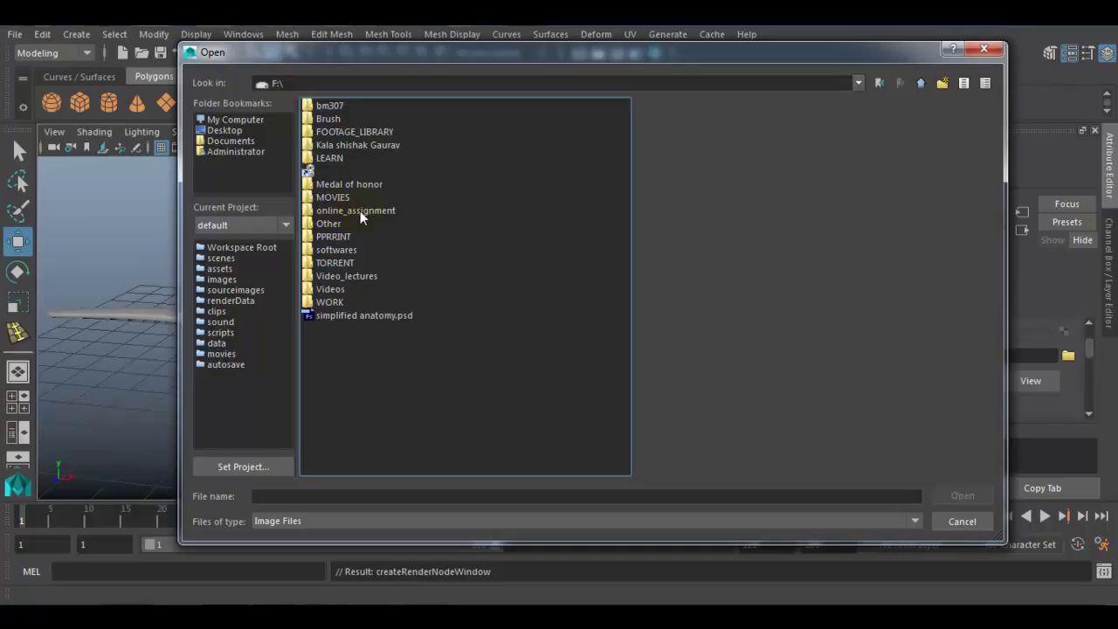
{"action": "double_click", "coordinate": [360, 212]}
{"action": "double_click", "coordinate": [326, 119]}
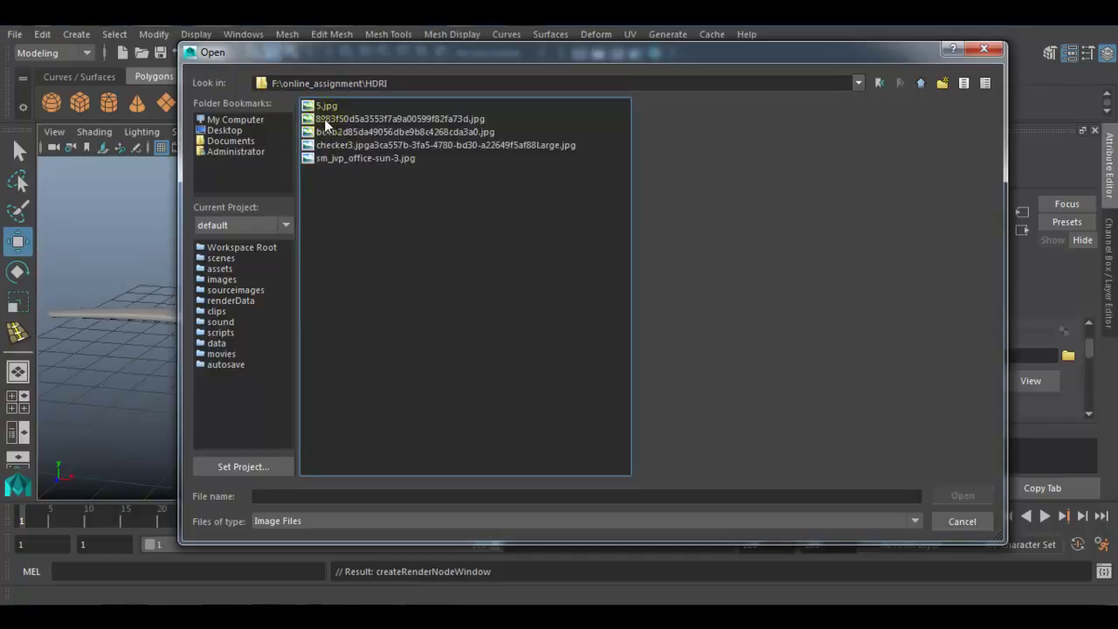
Preview the folder's images and choose sm_jvp_office-sun-3.jpg
{"action": "left_click", "coordinate": [324, 106]}
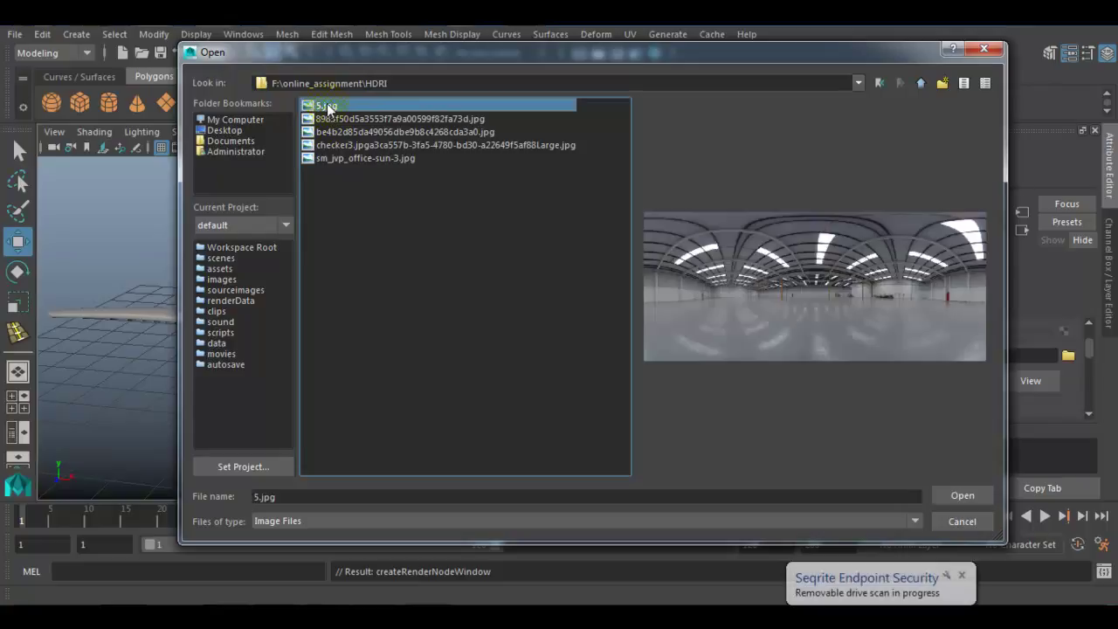
{"action": "left_click", "coordinate": [360, 120]}
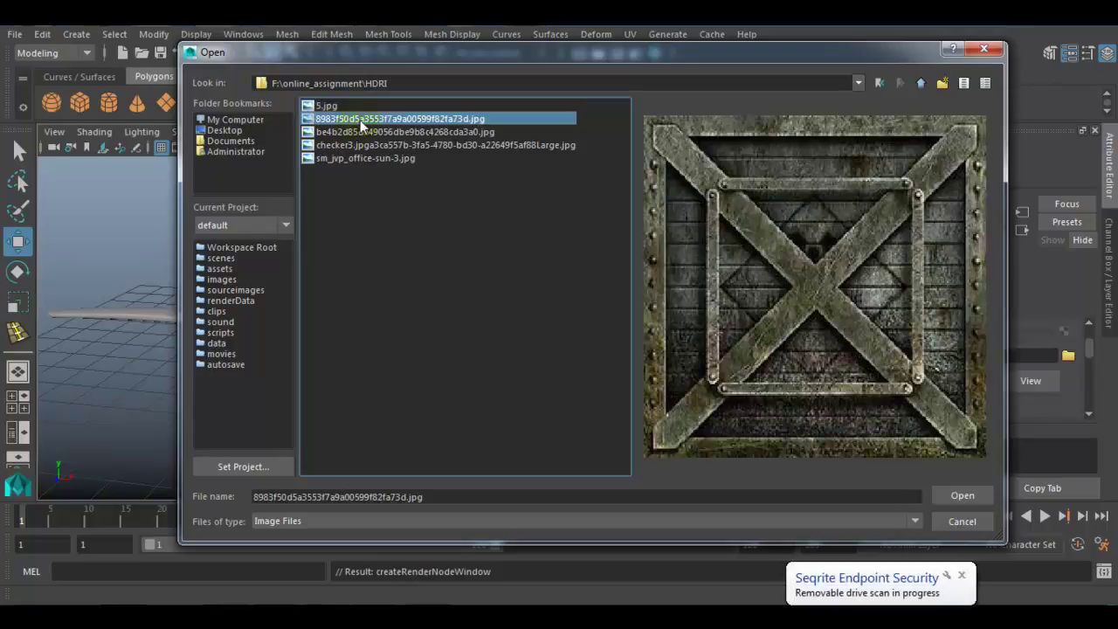
{"action": "left_click", "coordinate": [358, 132]}
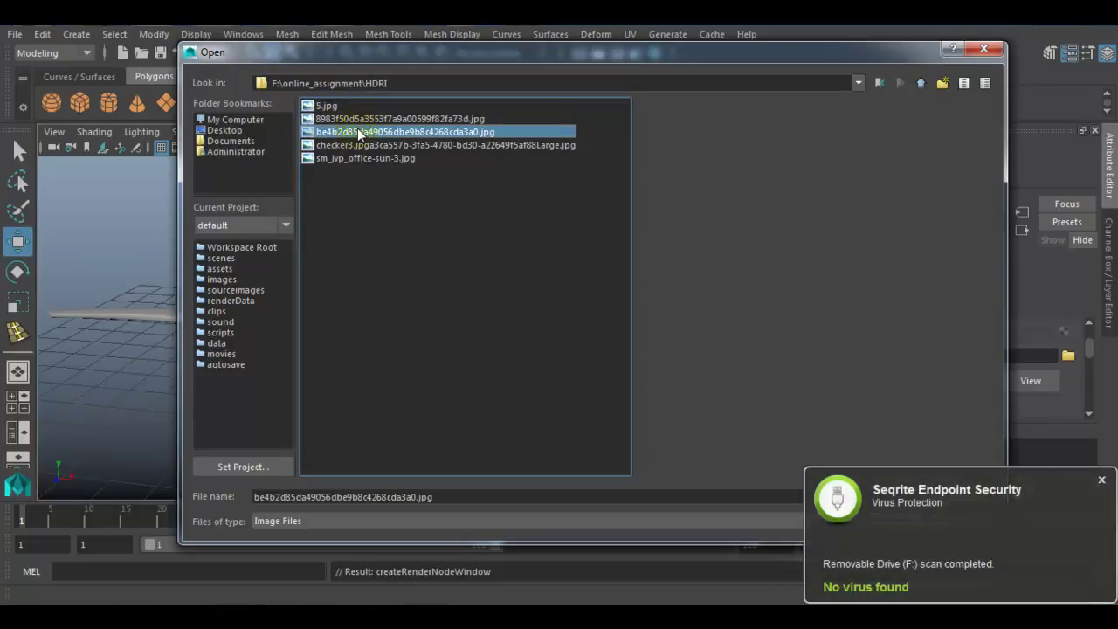
{"action": "left_click", "coordinate": [1102, 479]}
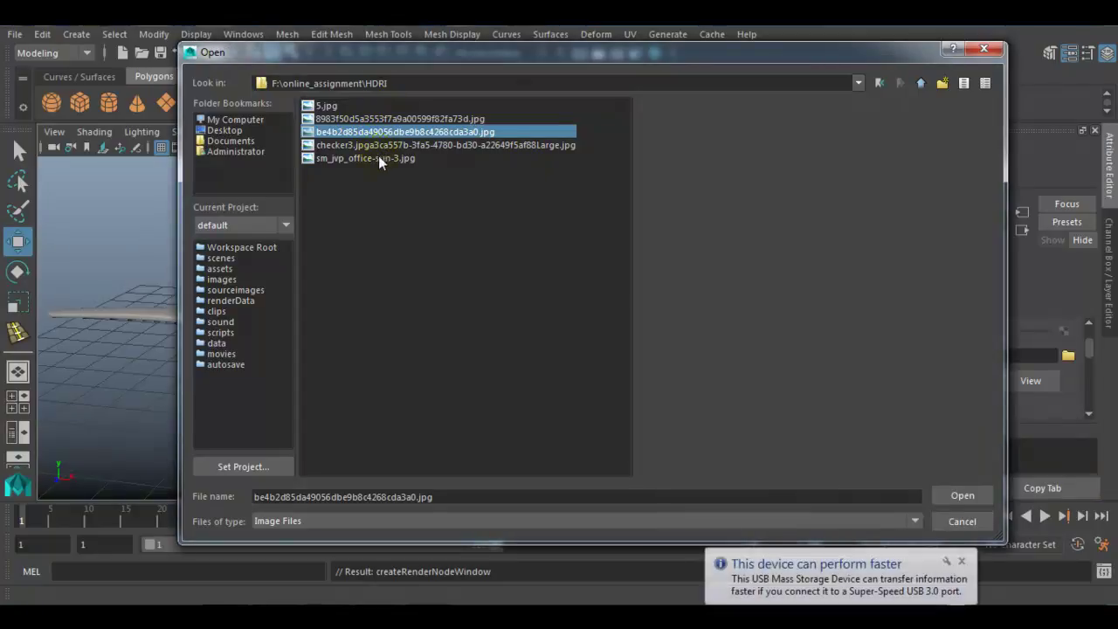
{"action": "key", "text": "Down"}
{"action": "left_click", "coordinate": [962, 562]}
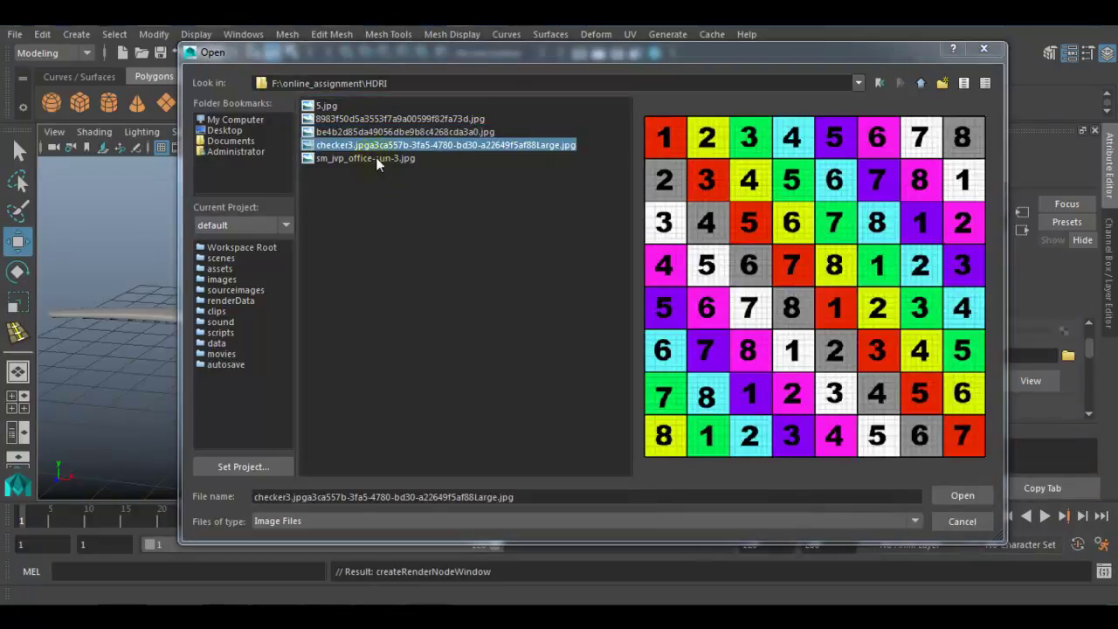
{"action": "left_click", "coordinate": [376, 158]}
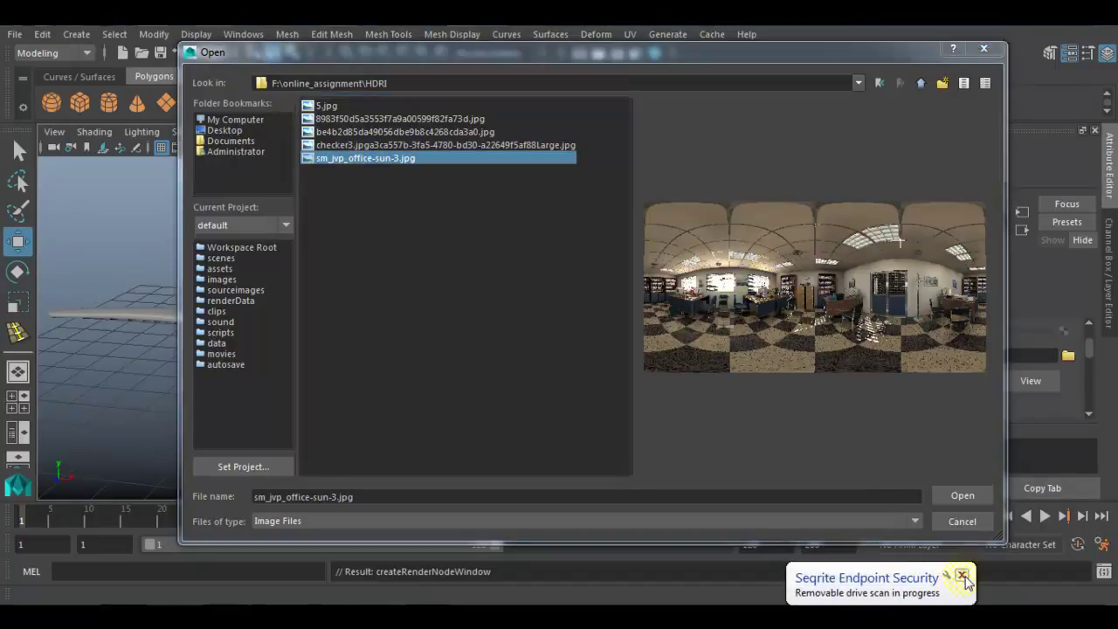
{"action": "left_click", "coordinate": [1102, 481]}
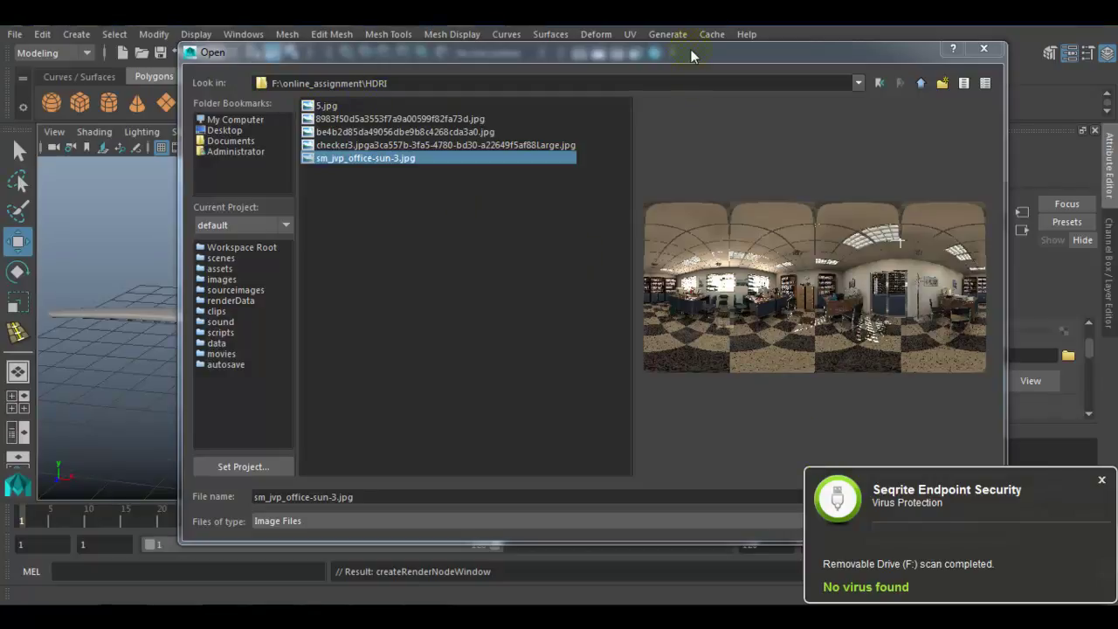
{"action": "left_click_drag", "start_coordinate": [684, 52], "coordinate": [496, 45]}
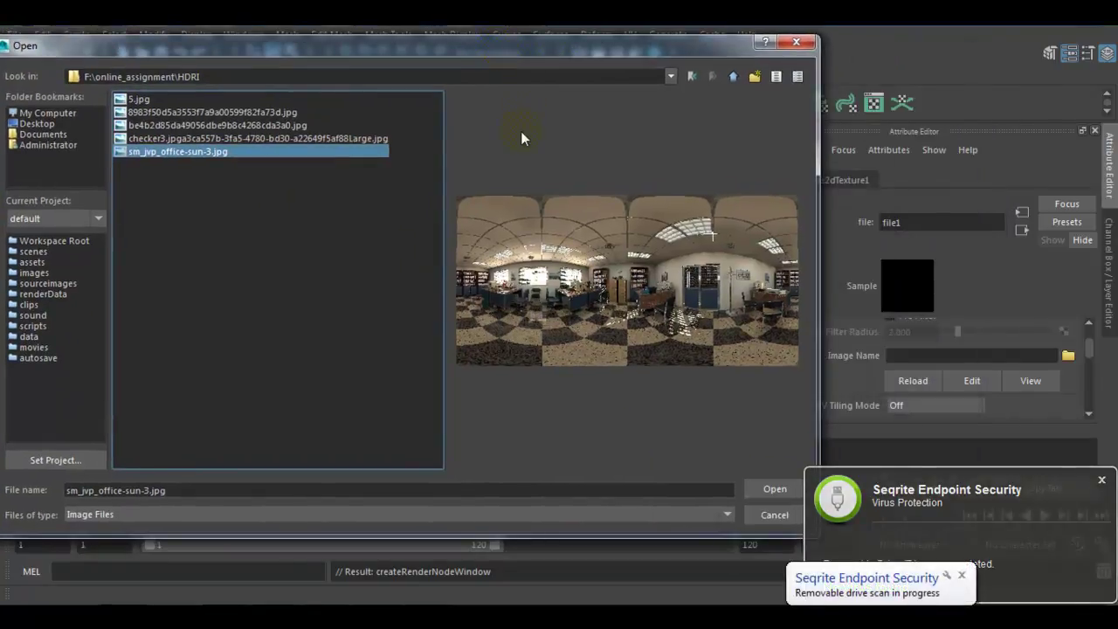
Load sm_jvp_office-sun-3.jpg, clearing the File not found alert and reselecting the file
{"action": "left_click", "coordinate": [756, 490]}
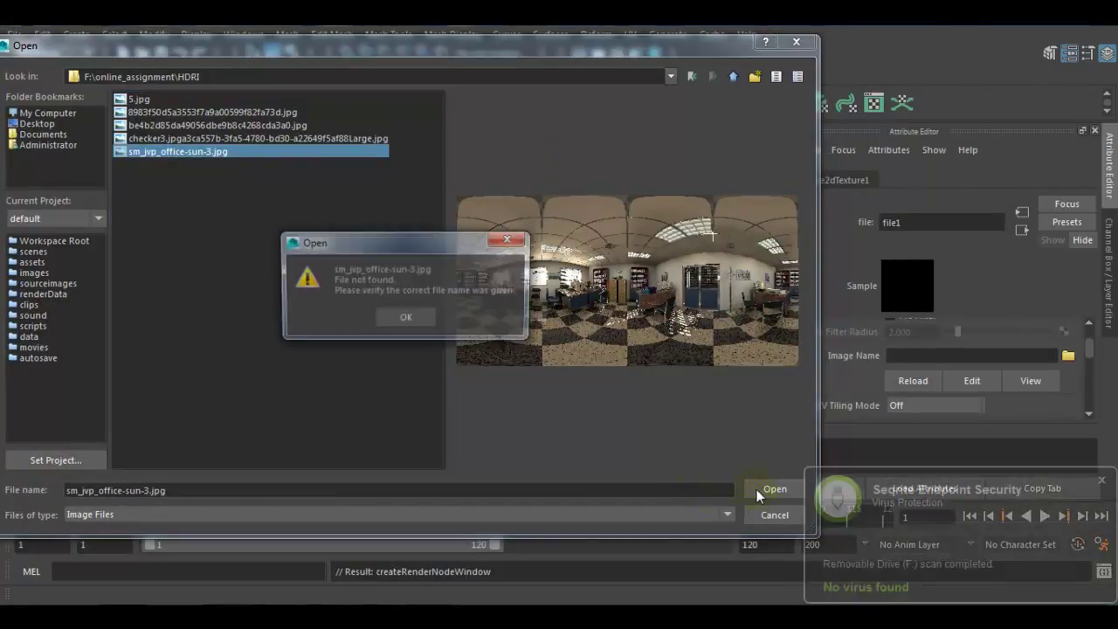
{"action": "left_click", "coordinate": [404, 318]}
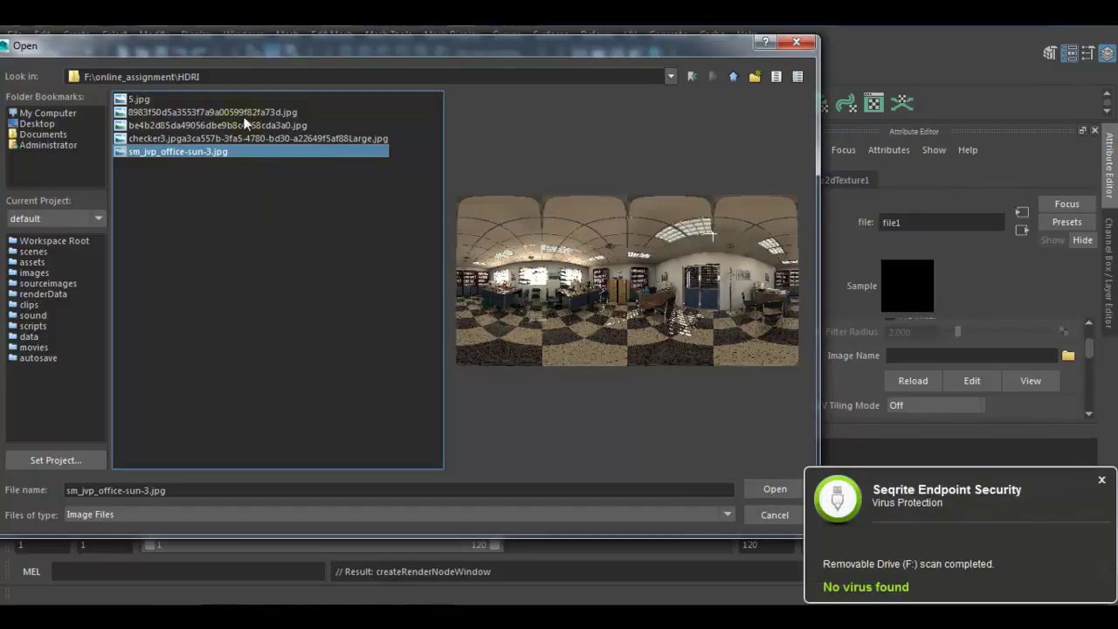
{"action": "left_click", "coordinate": [222, 114]}
{"action": "left_click", "coordinate": [130, 100]}
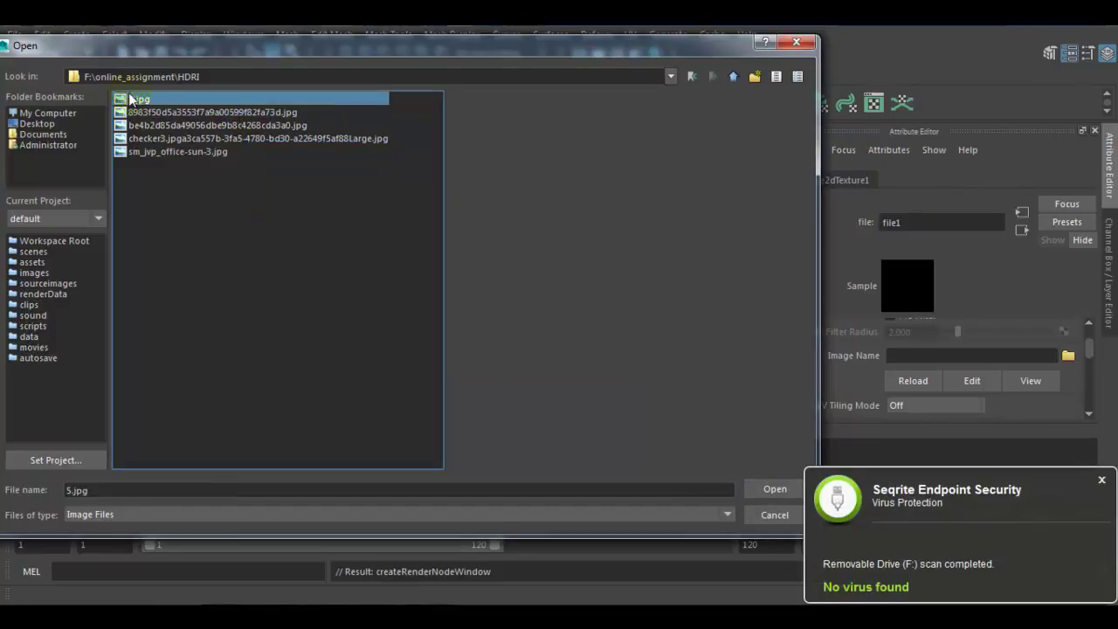
{"action": "left_click", "coordinate": [147, 152]}
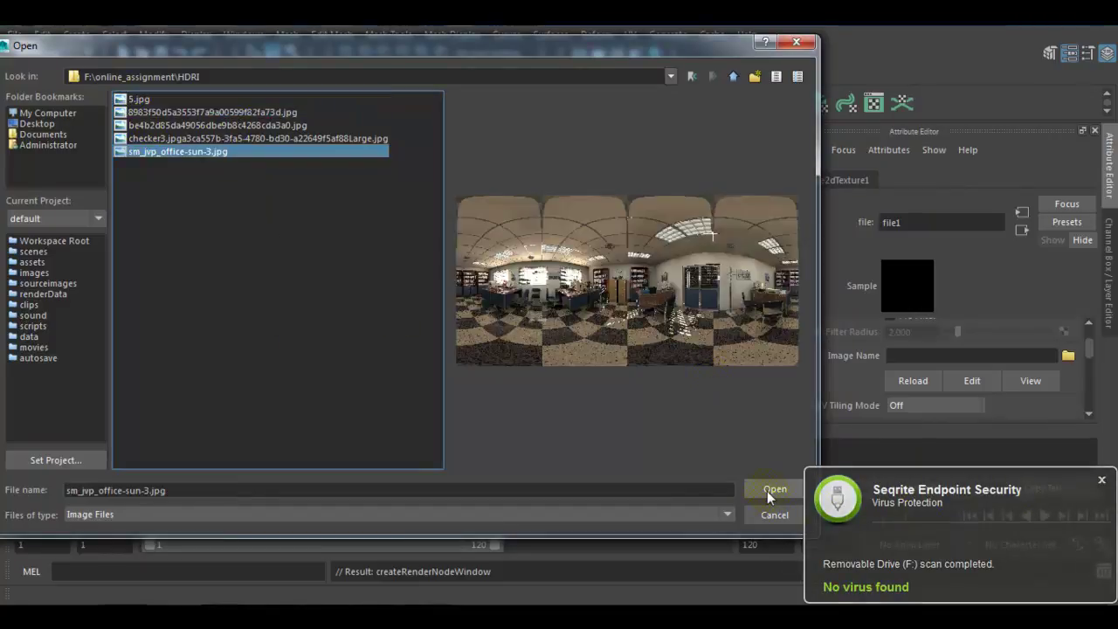
{"action": "left_click", "coordinate": [769, 491]}
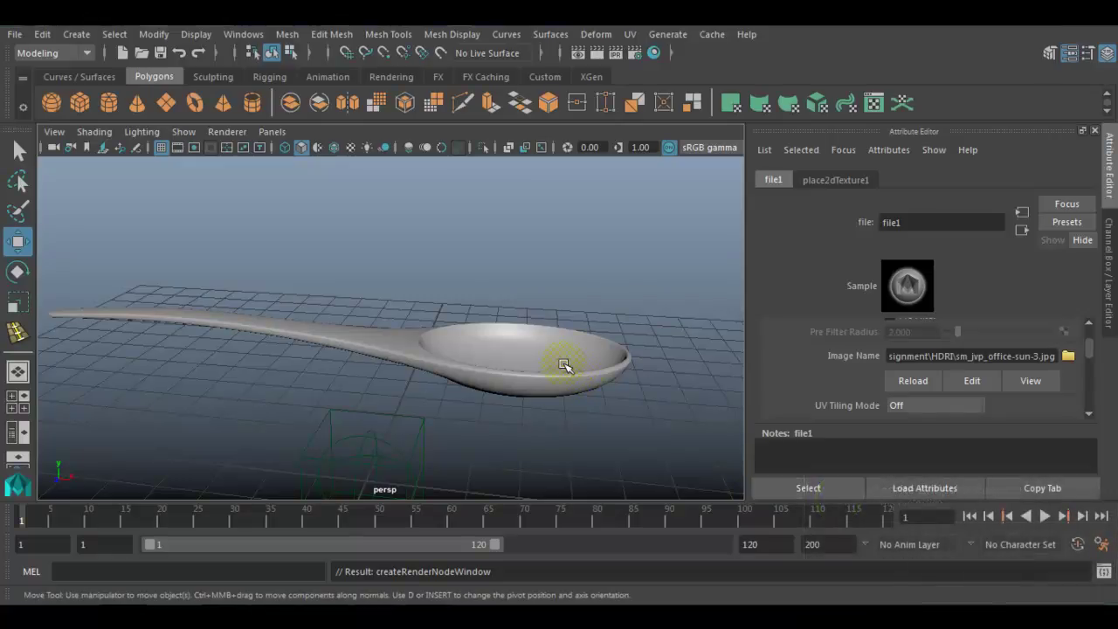
Switch the viewport to textured shading (6) and hide the grid
{"action": "mouse_move", "coordinate": [598, 415]}
{"action": "left_mouse_down", "text": "alt"}
{"action": "mouse_move", "coordinate": [579, 429]}
{"action": "mouse_move", "coordinate": [591, 400]}
{"action": "left_mouse_up", "text": "alt"}
{"action": "right_click_drag", "start_coordinate": [591, 399], "coordinate": [631, 403], "text": "alt"}
{"action": "mouse_move", "coordinate": [631, 403]}
{"action": "left_mouse_down", "text": "alt"}
{"action": "mouse_move", "coordinate": [664, 401]}
{"action": "mouse_move", "coordinate": [650, 400]}
{"action": "left_mouse_up", "text": "alt"}
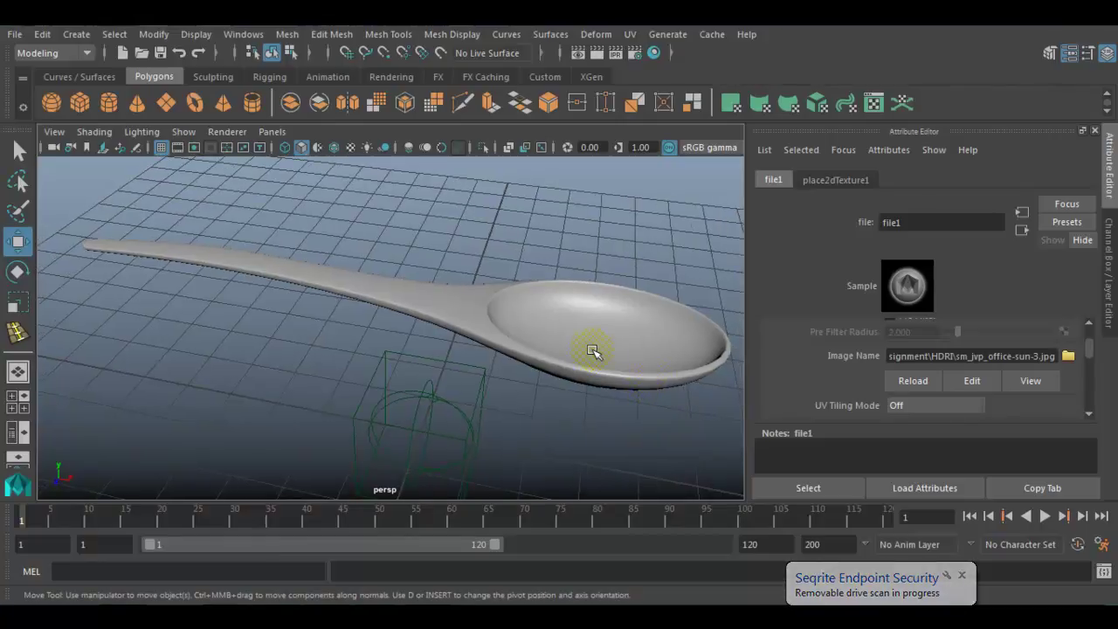
{"action": "key", "text": "ctrl+a"}
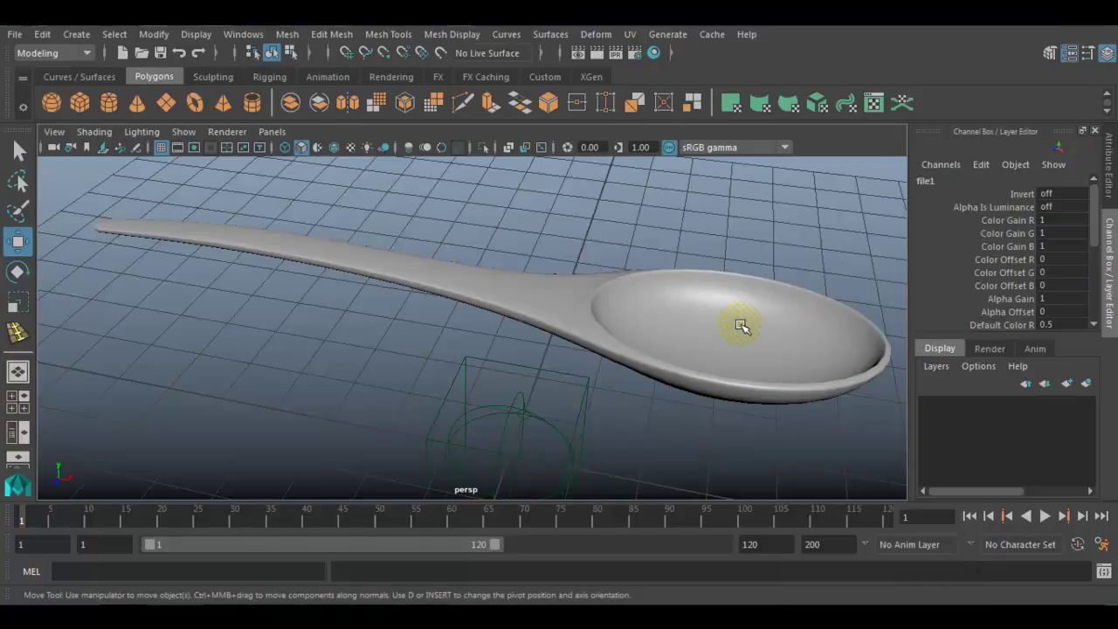
{"action": "key", "text": "6"}
{"action": "mouse_move", "coordinate": [732, 320]}
{"action": "left_mouse_down", "text": "alt"}
{"action": "mouse_move", "coordinate": [669, 370]}
{"action": "mouse_move", "coordinate": [608, 311]}
{"action": "mouse_move", "coordinate": [629, 256]}
{"action": "mouse_move", "coordinate": [580, 342]}
{"action": "left_mouse_up", "text": "alt"}
{"action": "left_click", "coordinate": [161, 147]}
Orbit and dolly around the spoon to inspect the office reflections on its bowl
{"action": "left_click_drag", "start_coordinate": [318, 305], "coordinate": [375, 329], "text": "alt"}
{"action": "middle_click_drag", "start_coordinate": [375, 329], "coordinate": [540, 402], "text": "alt"}
{"action": "right_click_drag", "start_coordinate": [540, 402], "coordinate": [871, 486], "text": "alt"}
{"action": "left_click", "coordinate": [1102, 480]}
{"action": "left_click_drag", "start_coordinate": [690, 398], "coordinate": [539, 397], "text": "alt"}
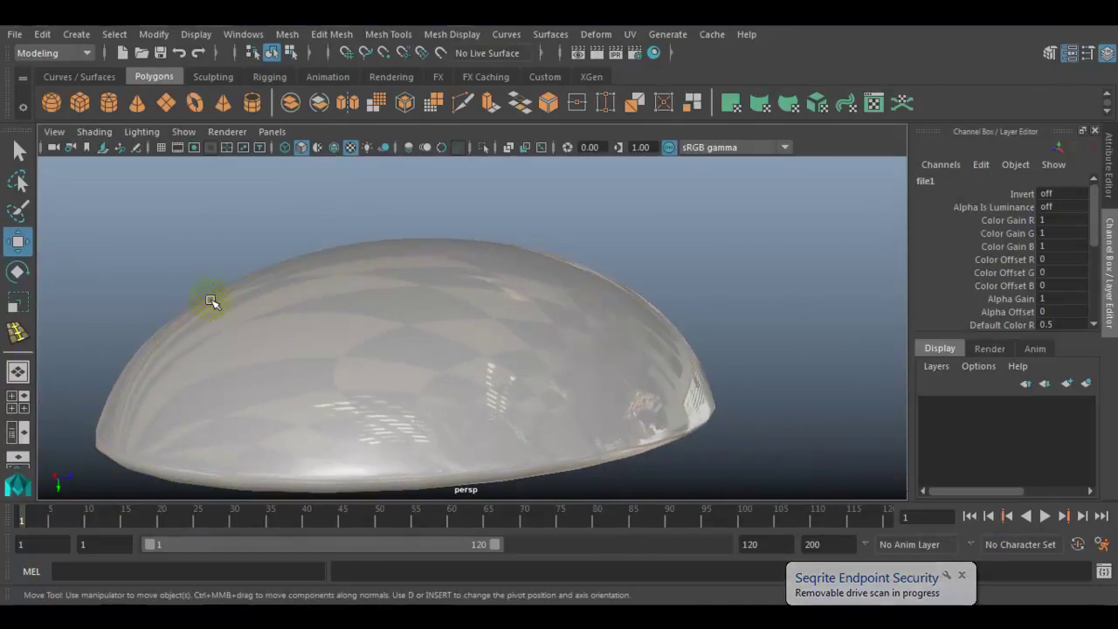
{"action": "scroll", "coordinate": [629, 342], "scroll_direction": "up", "scroll_amount": 2}
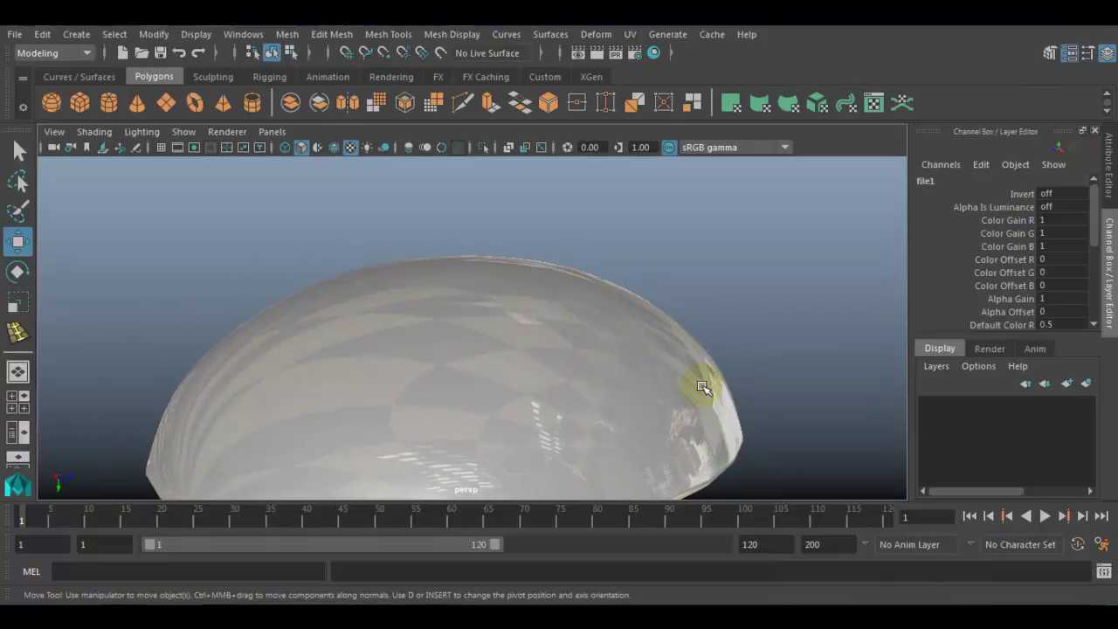
{"action": "scroll", "coordinate": [699, 384], "scroll_direction": "down", "scroll_amount": 3}
{"action": "left_click_drag", "start_coordinate": [692, 382], "coordinate": [350, 391], "text": "alt"}
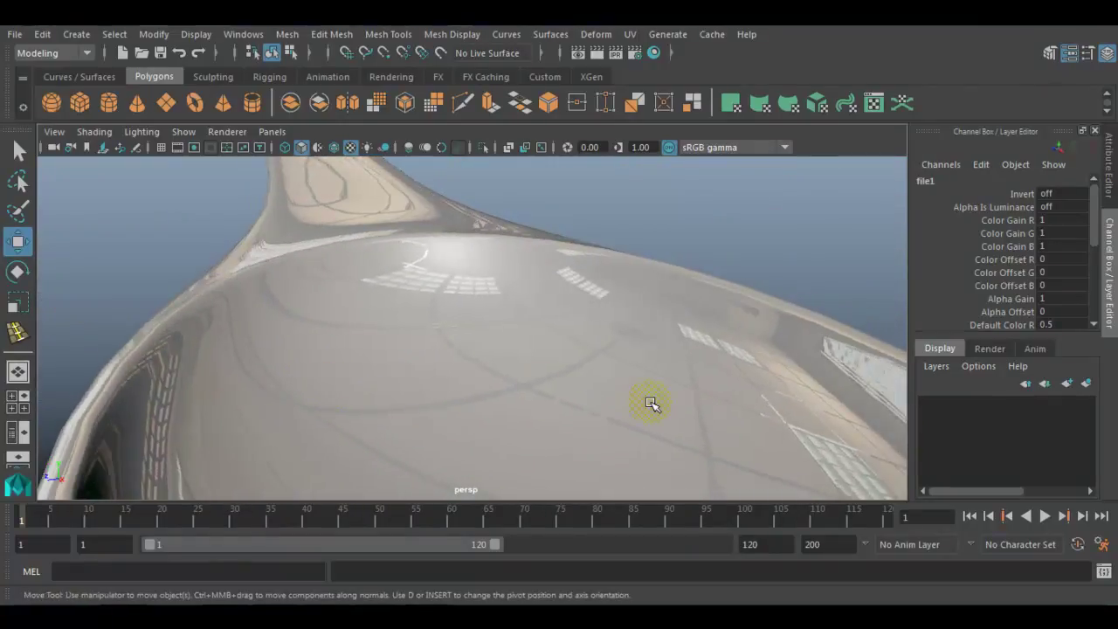
{"action": "scroll", "coordinate": [651, 402], "scroll_direction": "down", "scroll_amount": 3}
{"action": "left_click_drag", "start_coordinate": [619, 381], "coordinate": [695, 393], "text": "alt"}
Open Spoon1's Material Attributes and darken its base colour
{"action": "left_click", "coordinate": [695, 393]}
{"action": "right_click", "coordinate": [599, 340]}
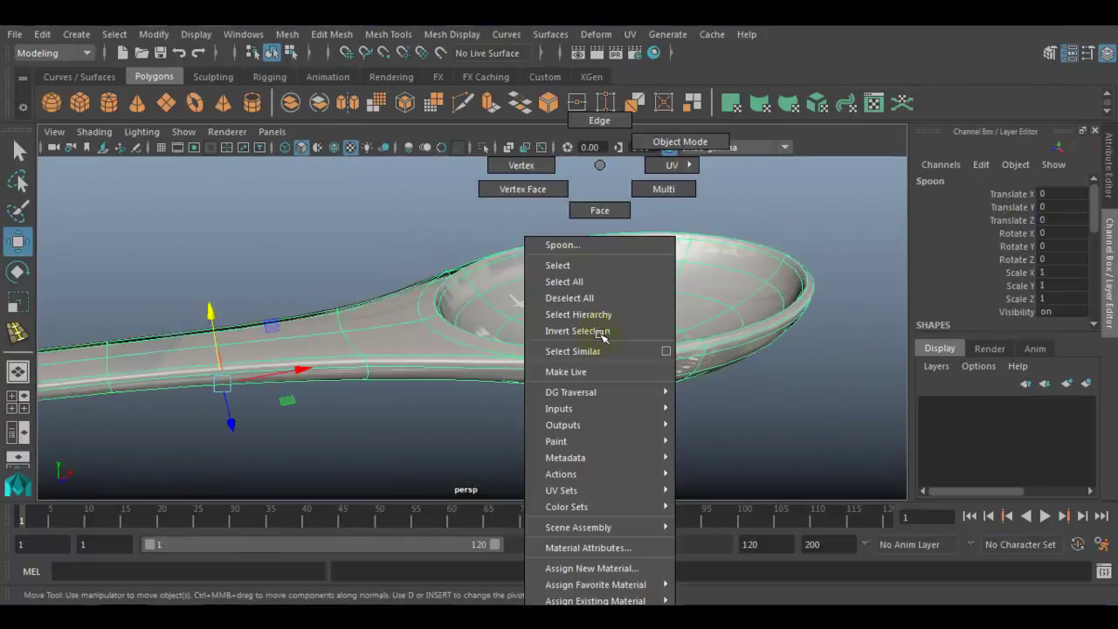
{"action": "left_click", "coordinate": [595, 548]}
{"action": "right_click", "coordinate": [549, 270]}
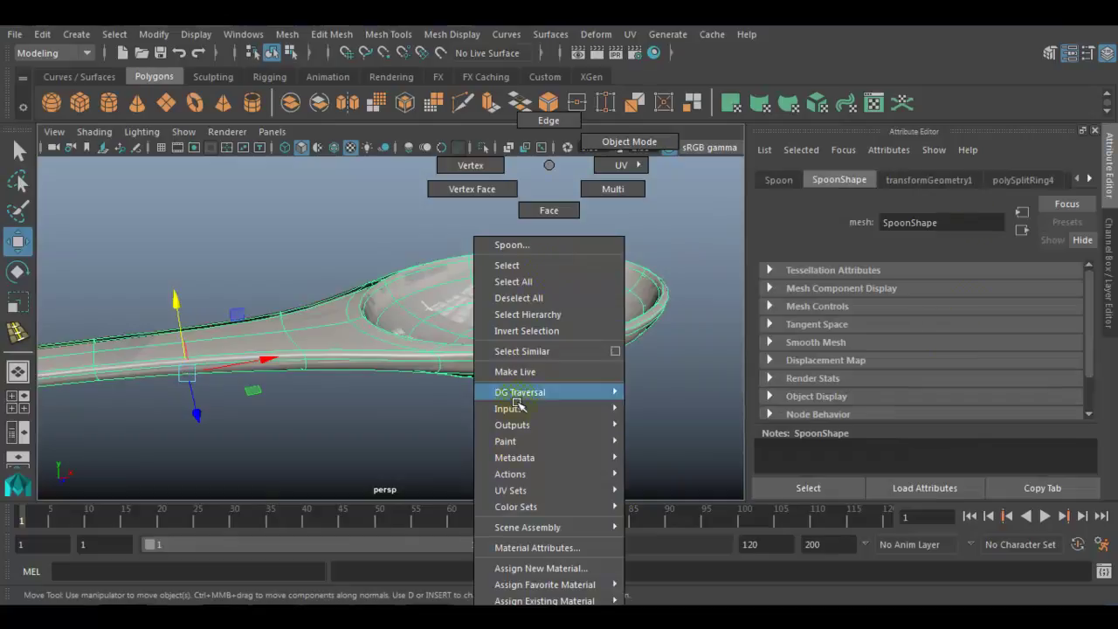
{"action": "left_click", "coordinate": [535, 545]}
{"action": "left_click_drag", "start_coordinate": [494, 376], "coordinate": [524, 386], "text": "alt"}
{"action": "scroll", "coordinate": [840, 359], "scroll_direction": "up", "scroll_amount": 10}
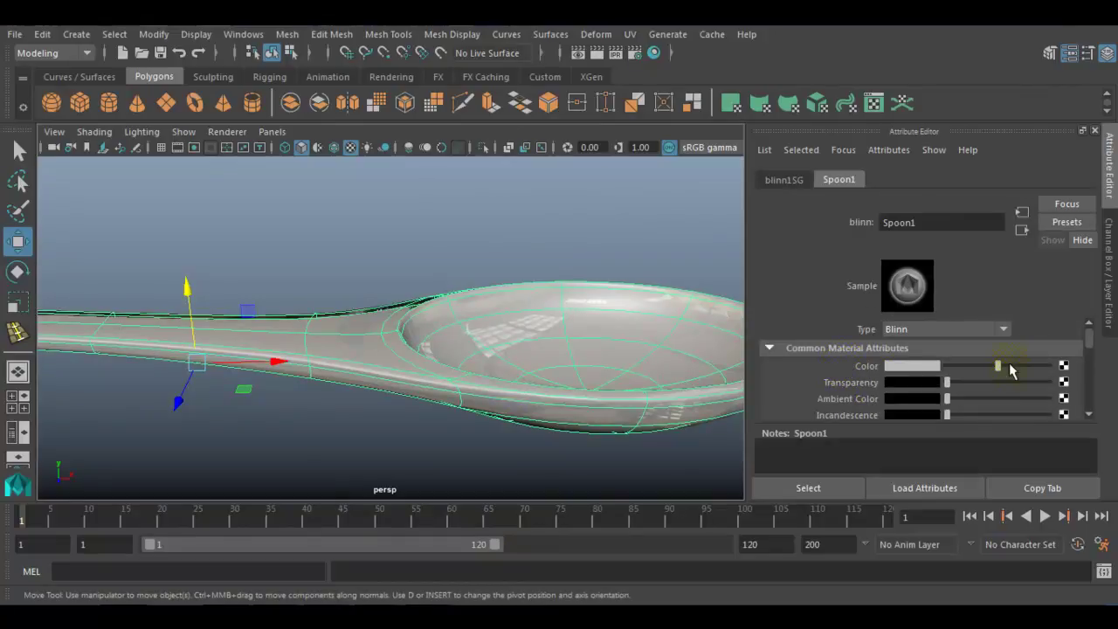
{"action": "left_click_drag", "start_coordinate": [999, 374], "coordinate": [975, 375]}
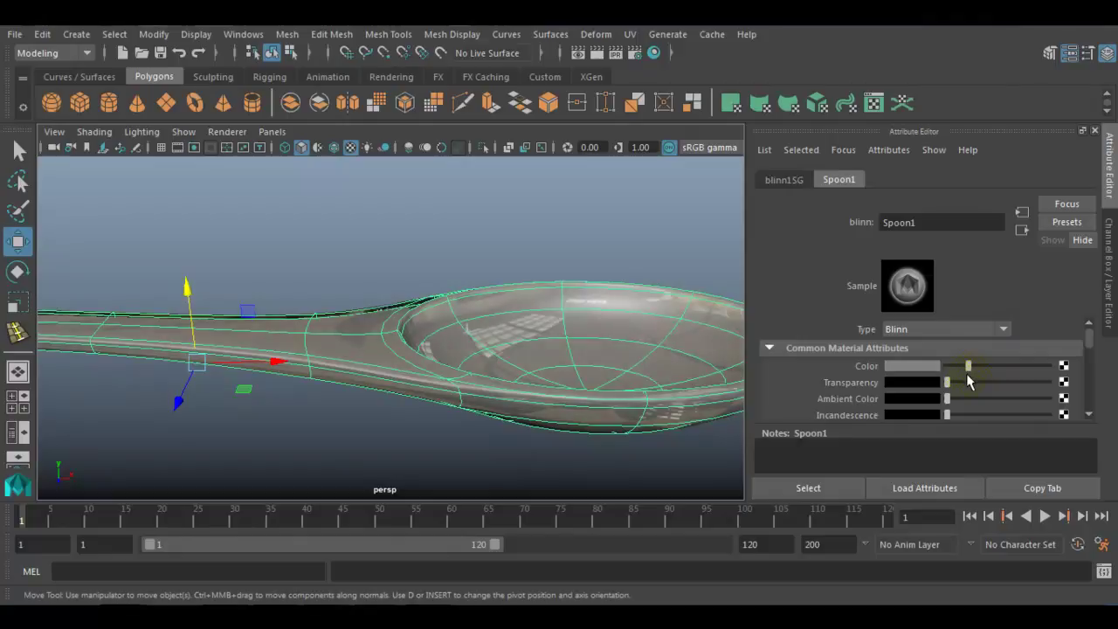
Set Spoon1's reflectivity to about 0.715
{"action": "left_click_drag", "start_coordinate": [610, 347], "coordinate": [453, 324], "text": "alt"}
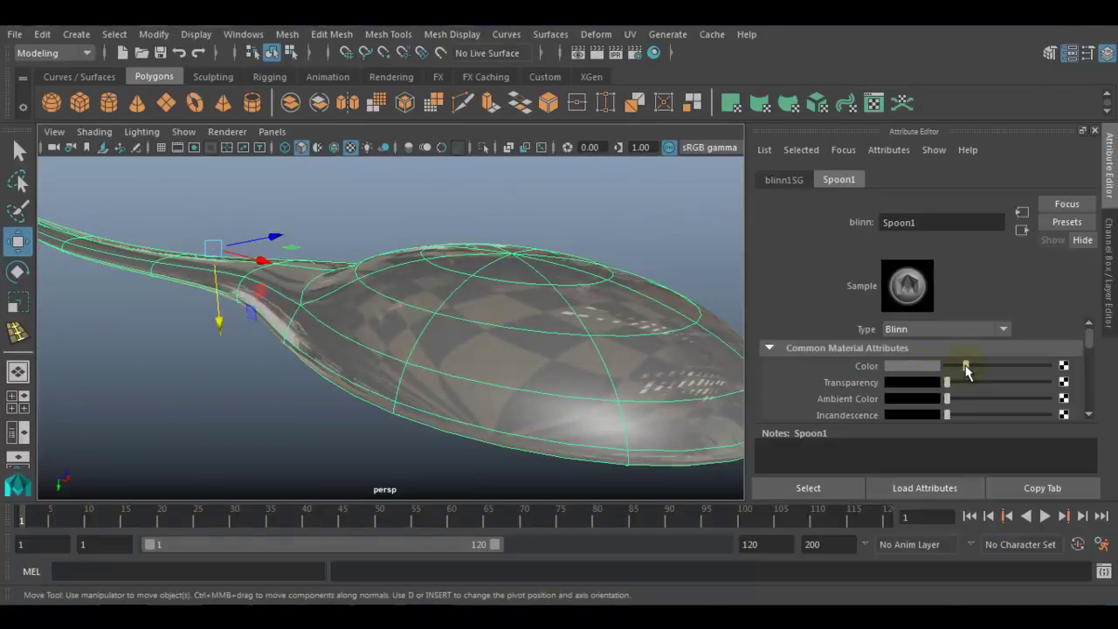
{"action": "scroll", "coordinate": [968, 372], "scroll_direction": "down", "scroll_amount": 5}
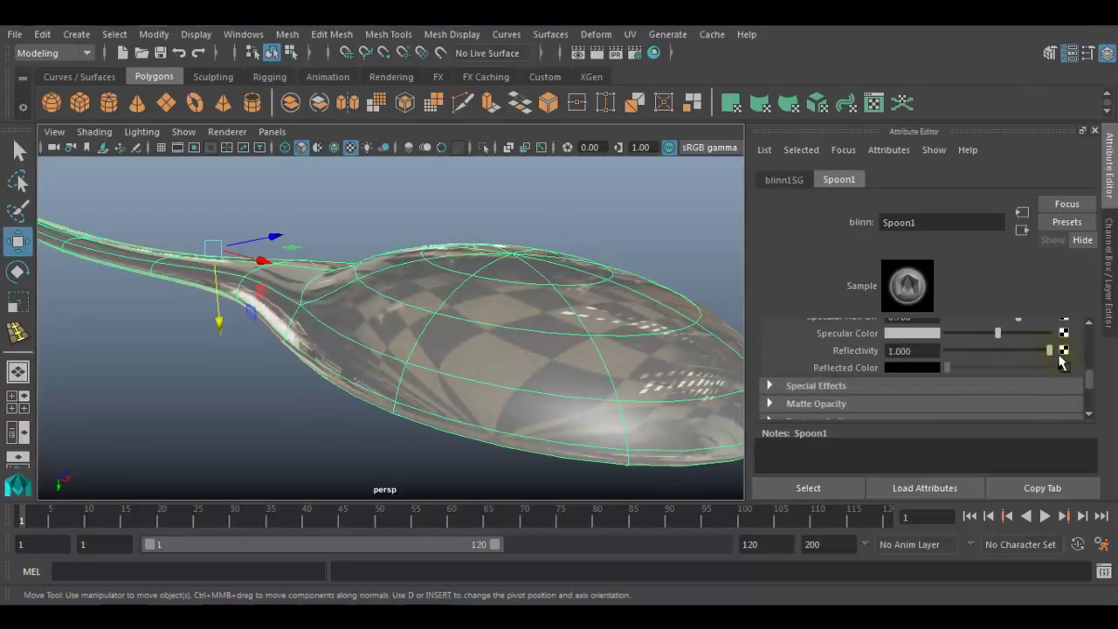
{"action": "left_click_drag", "start_coordinate": [1016, 358], "coordinate": [951, 367]}
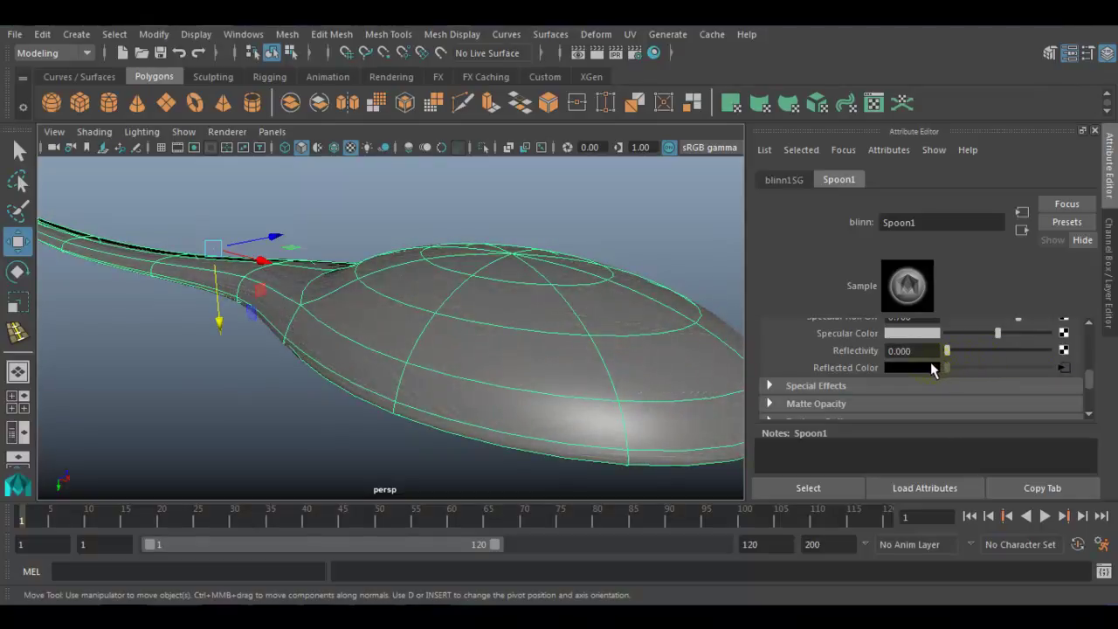
{"action": "left_click_drag", "start_coordinate": [949, 367], "coordinate": [1000, 353]}
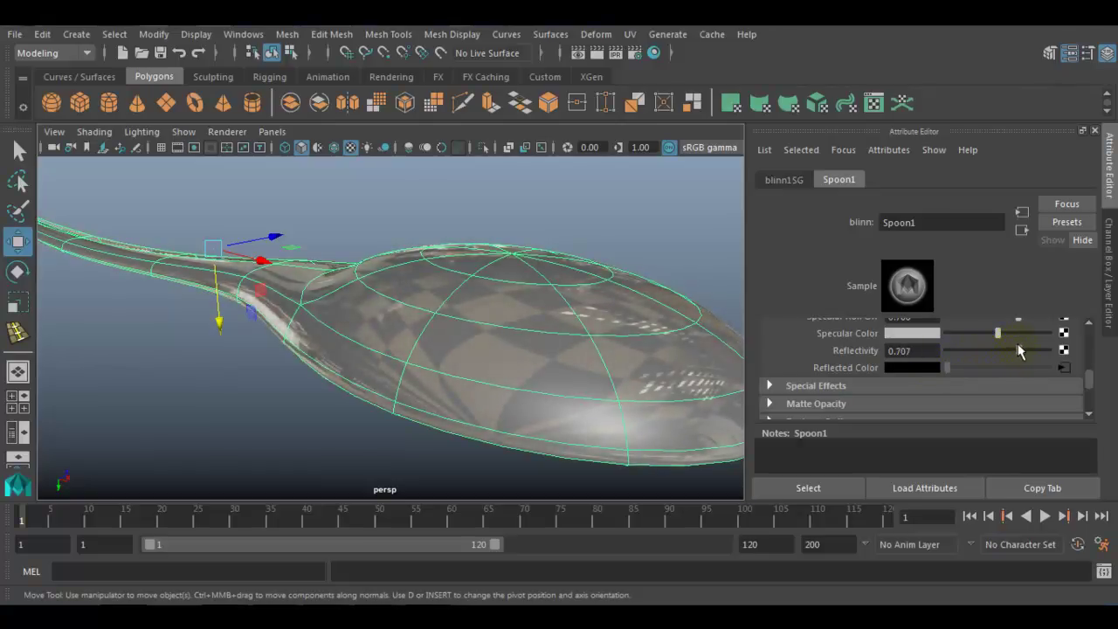
{"action": "left_click_drag", "start_coordinate": [612, 281], "coordinate": [426, 358], "text": "alt"}
{"action": "scroll", "coordinate": [870, 348], "scroll_direction": "up", "scroll_amount": 5}
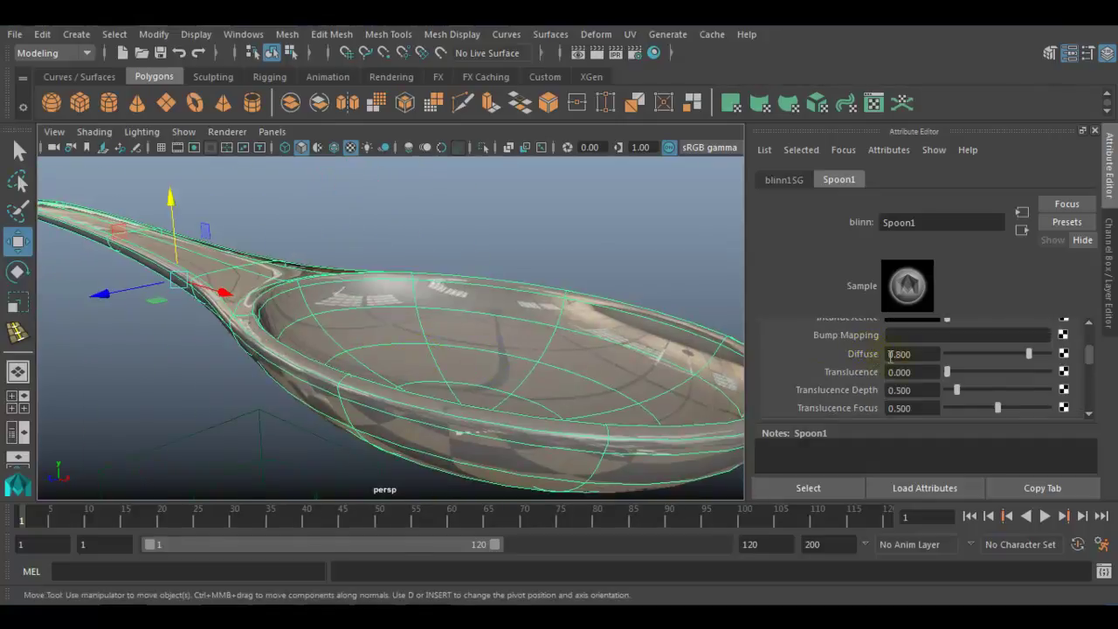
Tint Spoon1 dark golden tan (H 40.993, S 0.823, V 0.213)
{"action": "left_click", "coordinate": [924, 365]}
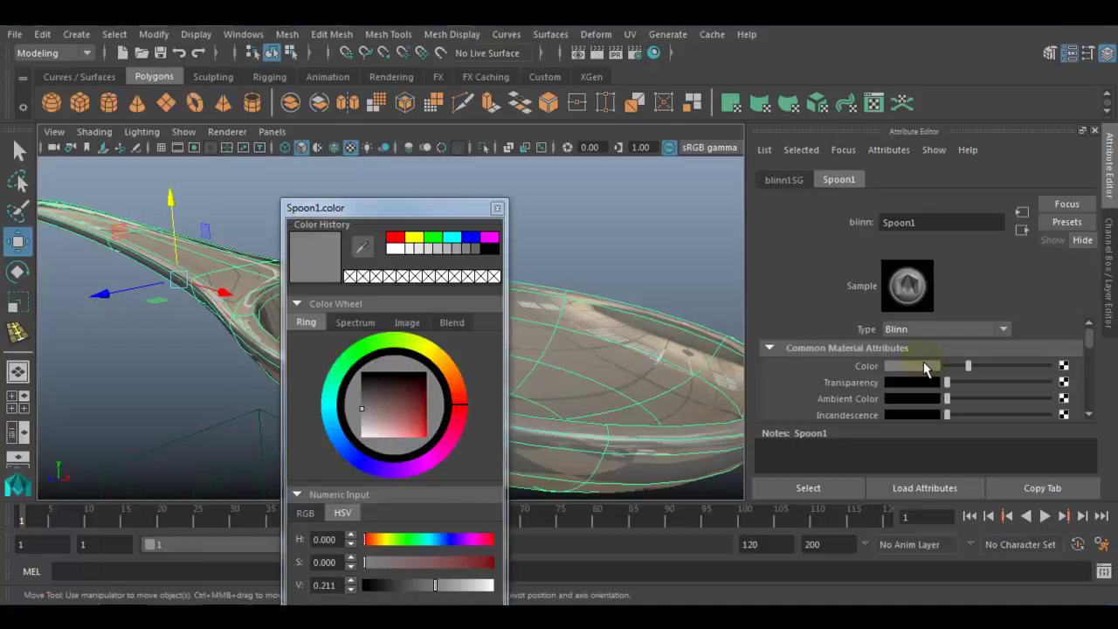
{"action": "left_click_drag", "start_coordinate": [428, 214], "coordinate": [755, 76]}
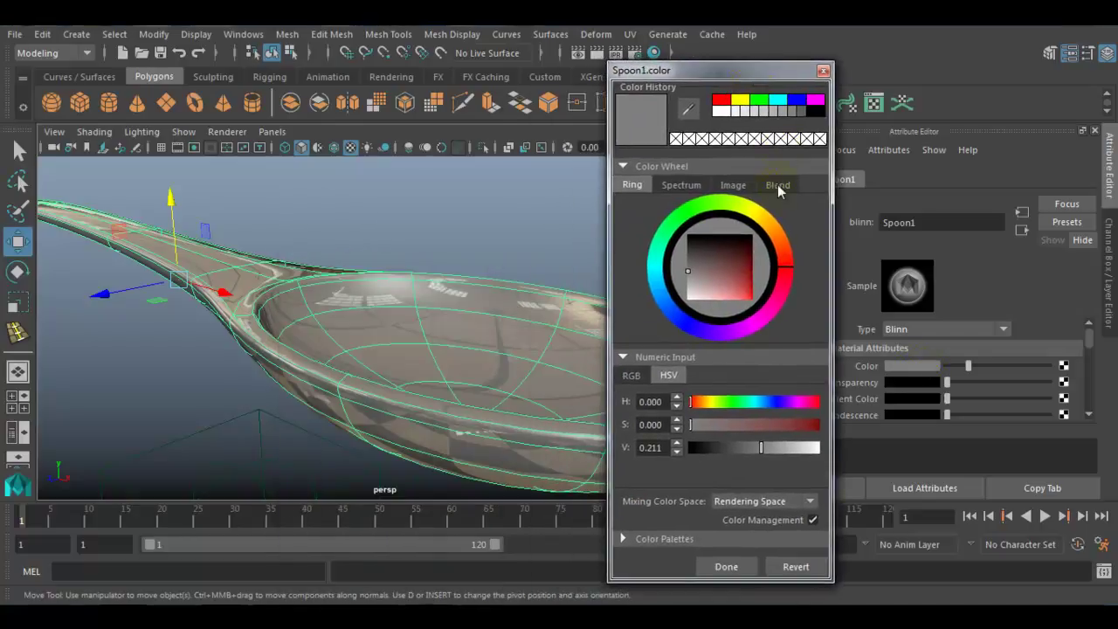
{"action": "left_click_drag", "start_coordinate": [767, 226], "coordinate": [772, 229]}
{"action": "left_click_drag", "start_coordinate": [733, 276], "coordinate": [740, 269]}
{"action": "left_click_drag", "start_coordinate": [393, 384], "coordinate": [411, 324], "text": "alt"}
{"action": "left_click_drag", "start_coordinate": [738, 269], "coordinate": [738, 271]}
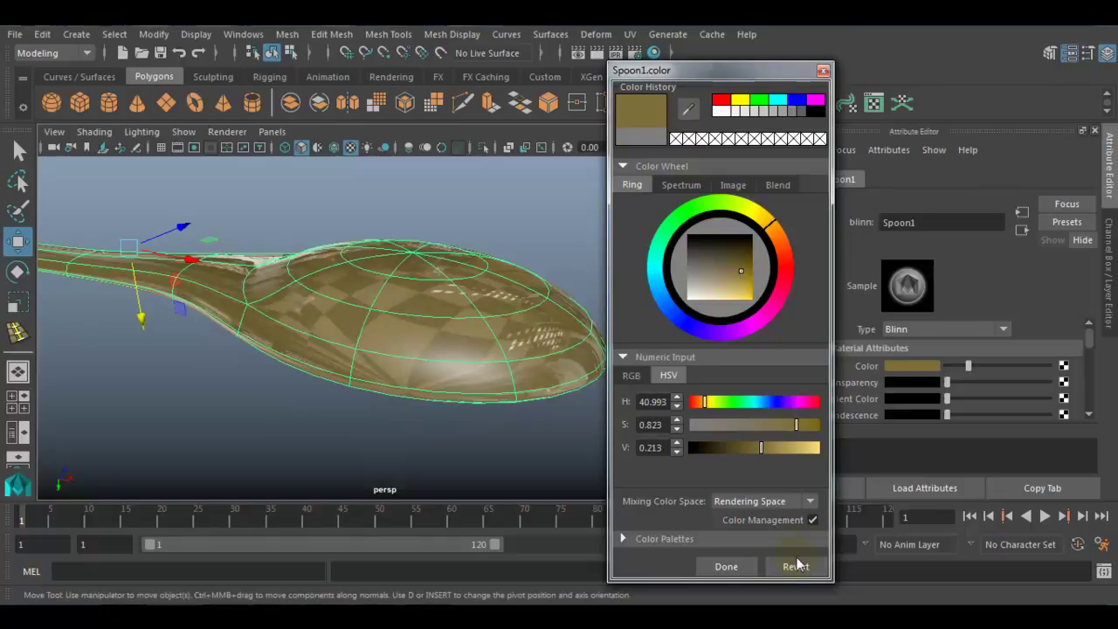
{"action": "left_click", "coordinate": [751, 573]}
Deselect the spoon and orbit to view the brass-like sheen inside the bowl
{"action": "scroll", "coordinate": [922, 411], "scroll_direction": "down", "scroll_amount": 4}
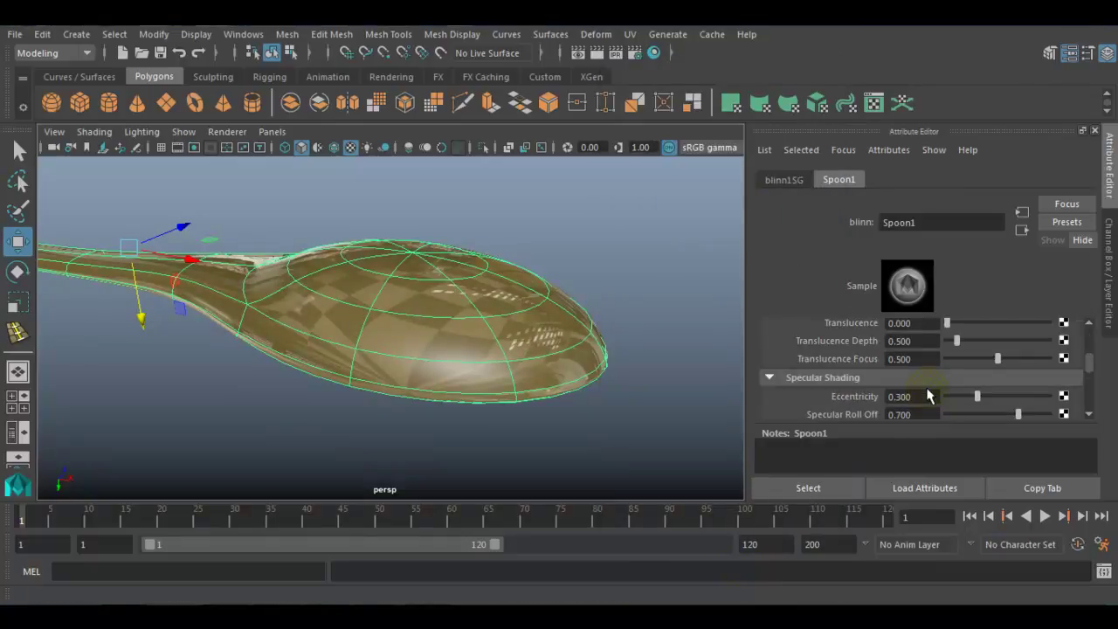
{"action": "scroll", "coordinate": [929, 396], "scroll_direction": "down", "scroll_amount": 2}
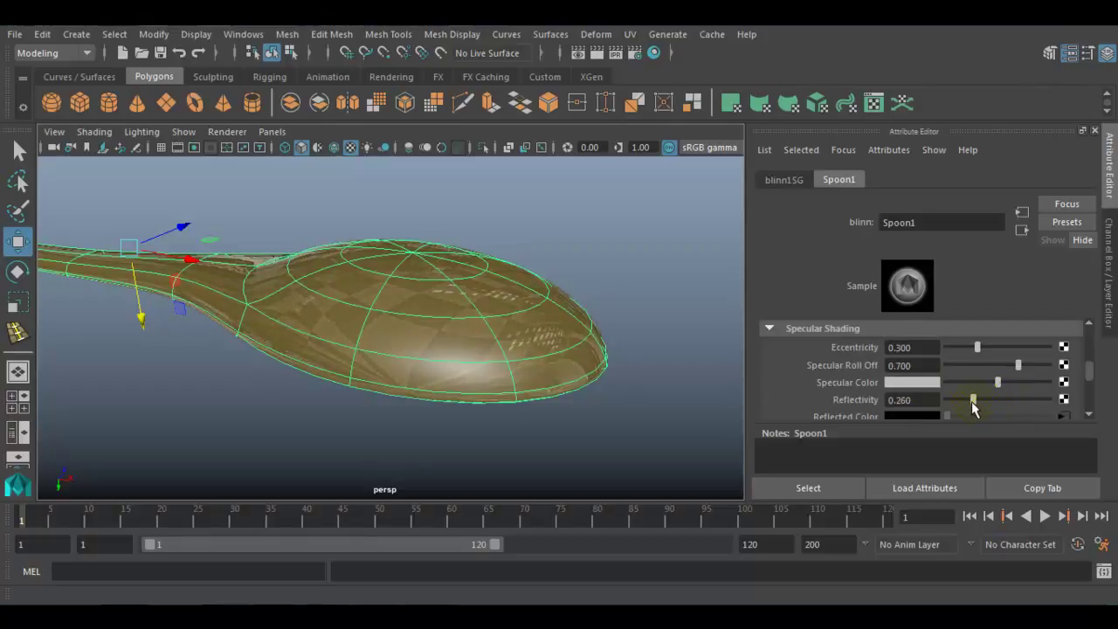
{"action": "left_click_drag", "start_coordinate": [524, 376], "coordinate": [493, 325], "text": "alt"}
{"action": "left_click", "coordinate": [530, 255]}
{"action": "left_click_drag", "start_coordinate": [531, 255], "coordinate": [580, 325], "text": "alt"}
{"action": "left_click_drag", "start_coordinate": [399, 378], "coordinate": [460, 332], "text": "alt"}
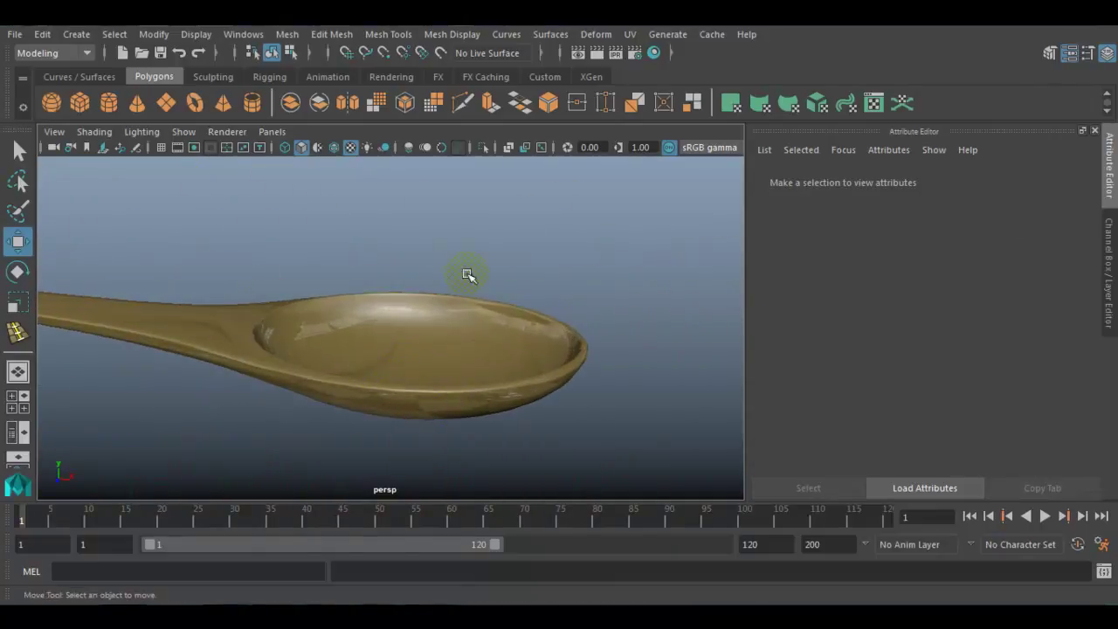
Set Spoon1's colour to neutral grey with saturation 0 and value 0.378
{"action": "left_click", "coordinate": [502, 337]}
{"action": "right_click", "coordinate": [521, 321]}
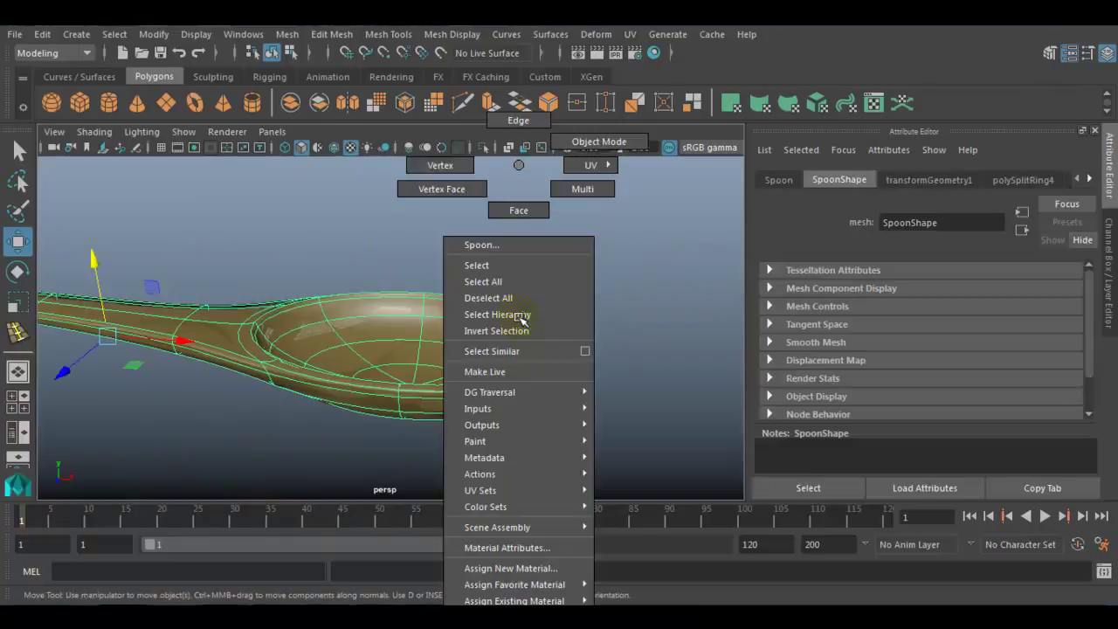
{"action": "left_click", "coordinate": [487, 546]}
{"action": "left_click_drag", "start_coordinate": [977, 368], "coordinate": [1018, 367]}
{"action": "left_click", "coordinate": [926, 367]}
{"action": "left_click_drag", "start_coordinate": [679, 327], "coordinate": [693, 284]}
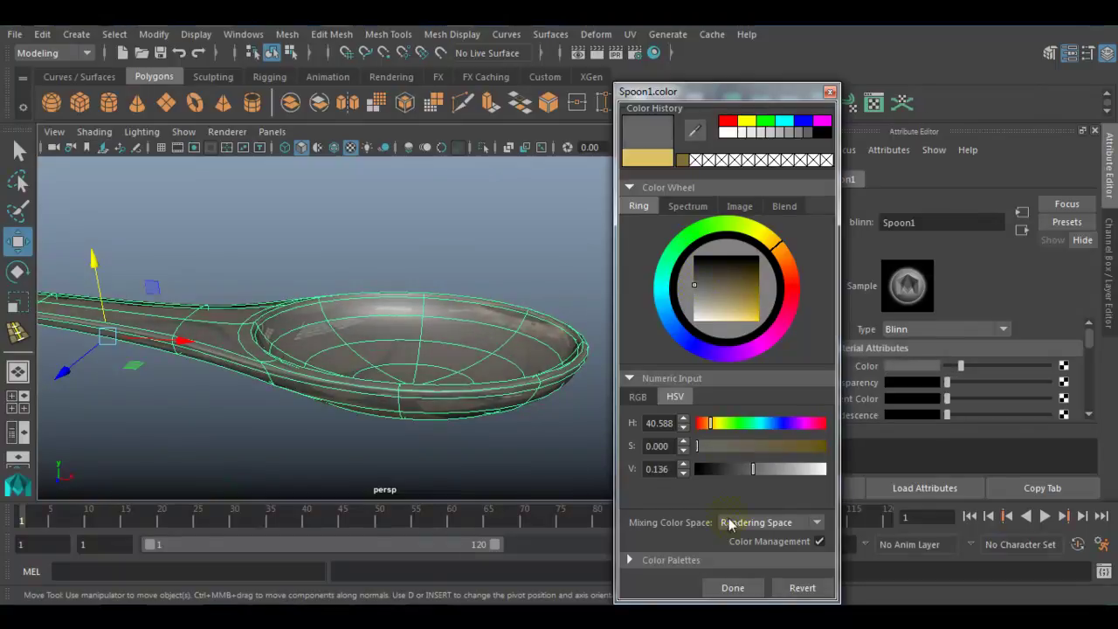
{"action": "left_click", "coordinate": [732, 589]}
Deselect the spoon and orbit closer to view it lengthwise
{"action": "left_click_drag", "start_coordinate": [550, 411], "coordinate": [484, 401], "text": "alt"}
{"action": "left_click", "coordinate": [569, 219]}
{"action": "right_click_drag", "start_coordinate": [484, 400], "coordinate": [487, 404], "text": "alt"}
{"action": "left_click_drag", "start_coordinate": [476, 400], "coordinate": [460, 391], "text": "alt"}
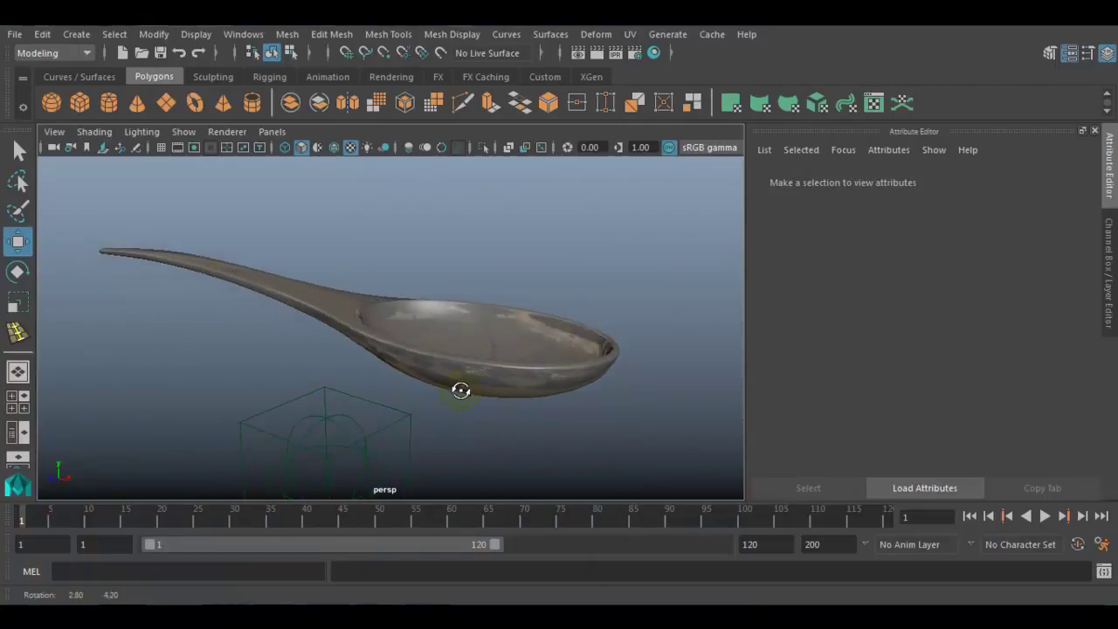
{"action": "right_click_drag", "start_coordinate": [461, 392], "coordinate": [514, 421], "text": "alt"}
{"action": "left_click_drag", "start_coordinate": [515, 422], "coordinate": [560, 386], "text": "alt"}
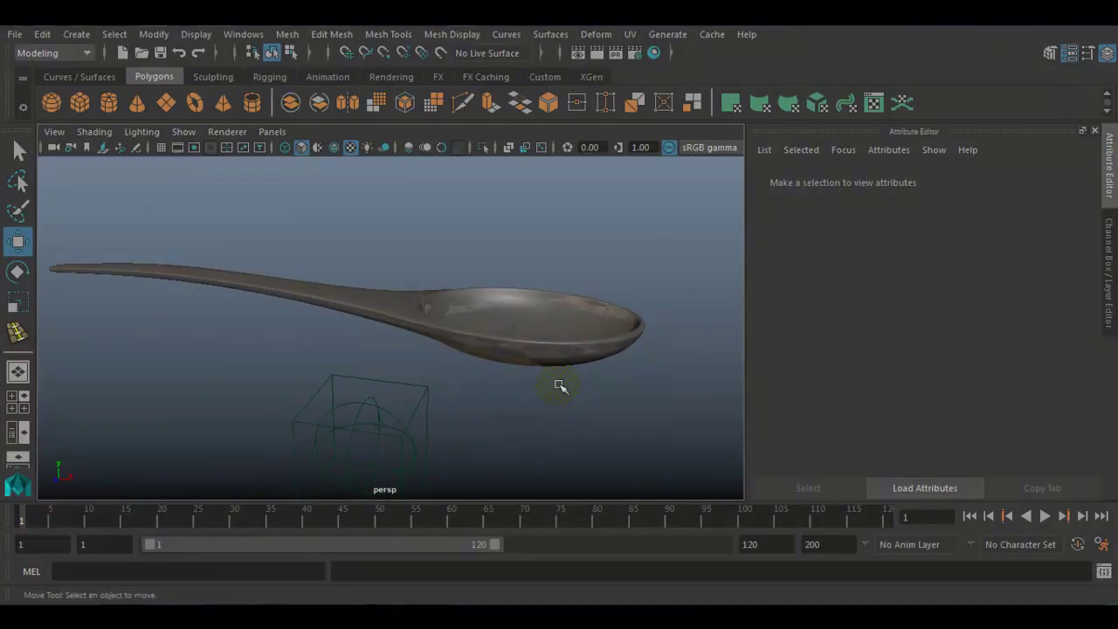